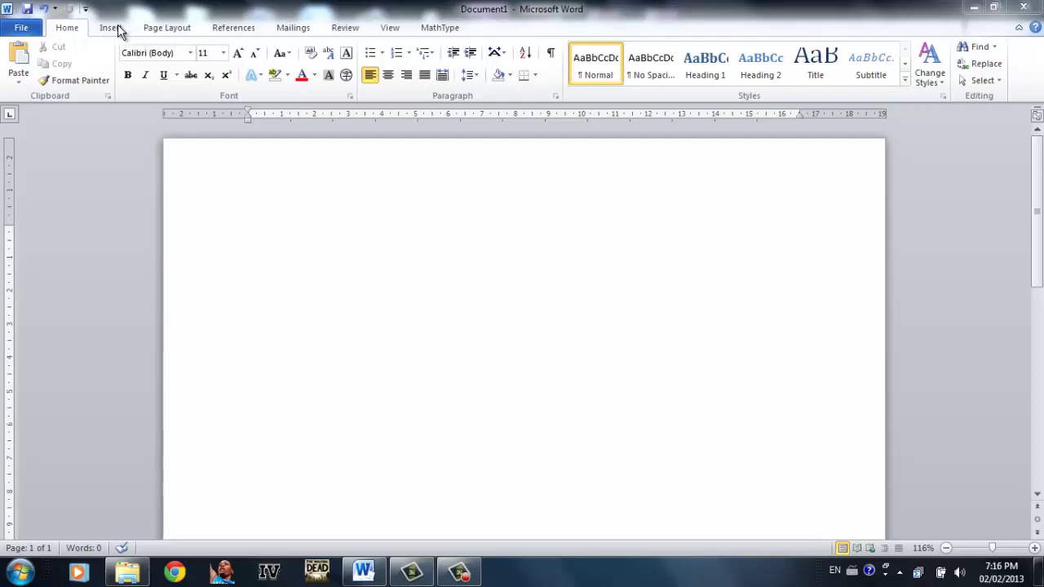
Step: Switch the blank Document1 to its Insert commands
{"action": "left_click", "coordinate": [111, 28]}
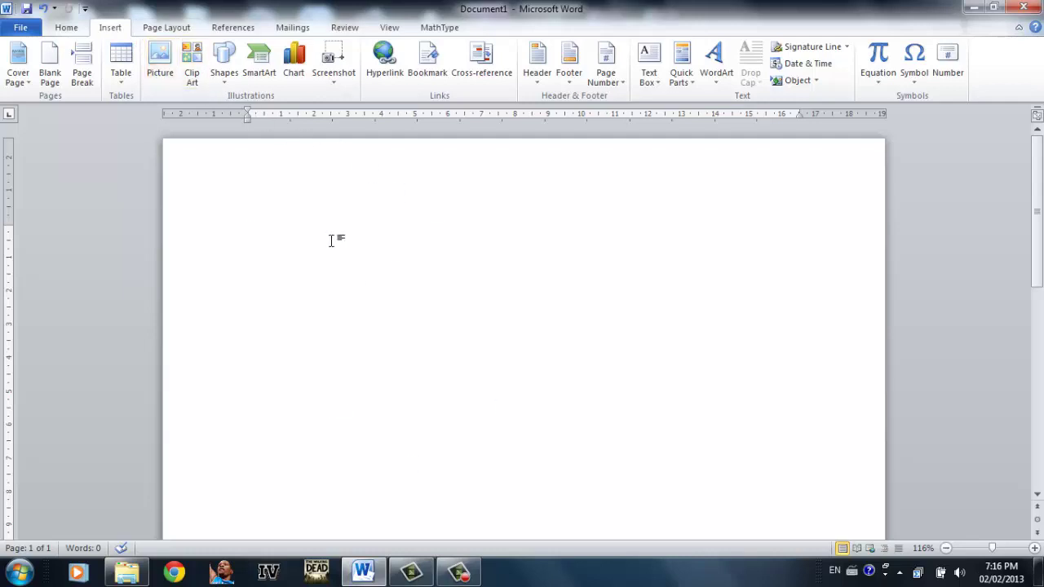
Step: Insert the Penguins sample picture and shrink it to 9.31 × 6.98 cm
{"action": "left_click", "coordinate": [160, 58]}
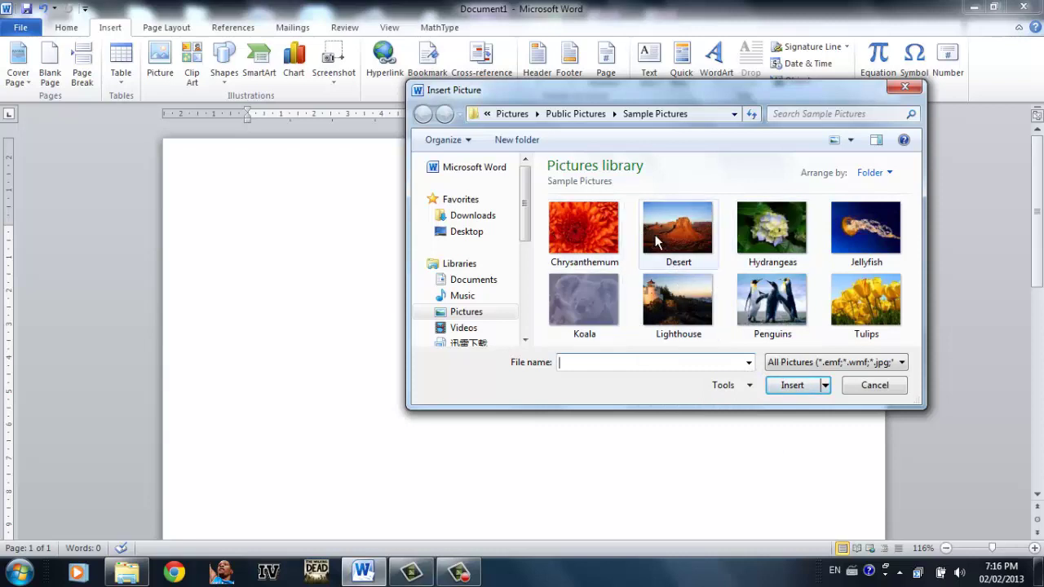
{"action": "left_click", "coordinate": [775, 302]}
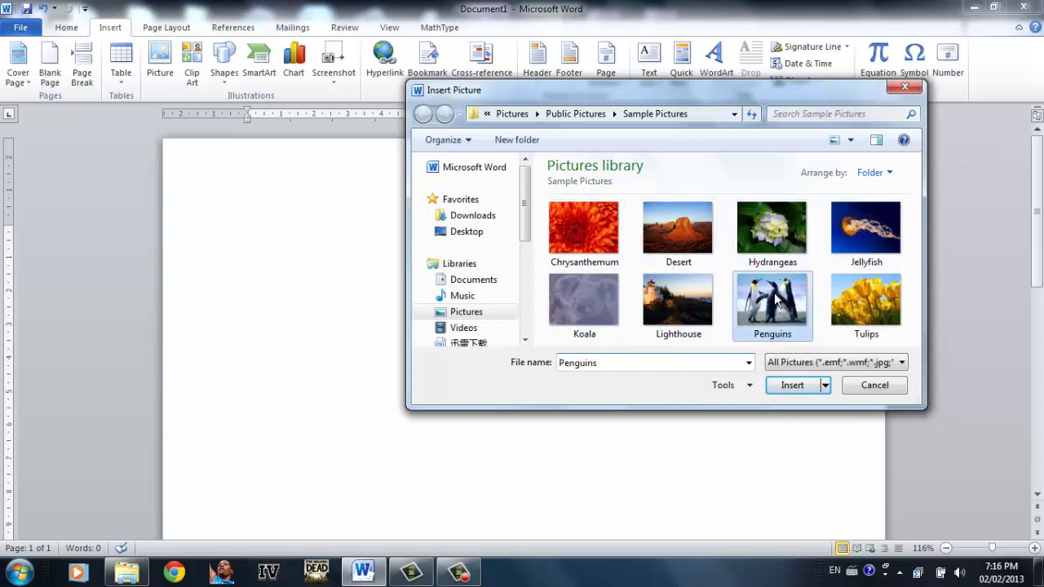
{"action": "left_click", "coordinate": [792, 386]}
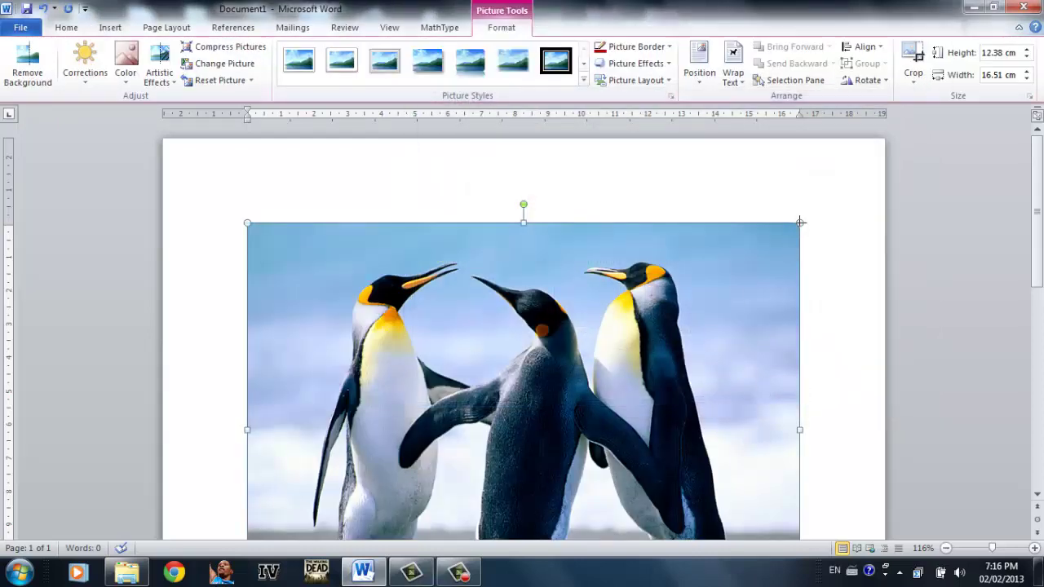
{"action": "left_click_drag", "start_coordinate": [800, 222], "coordinate": [560, 403]}
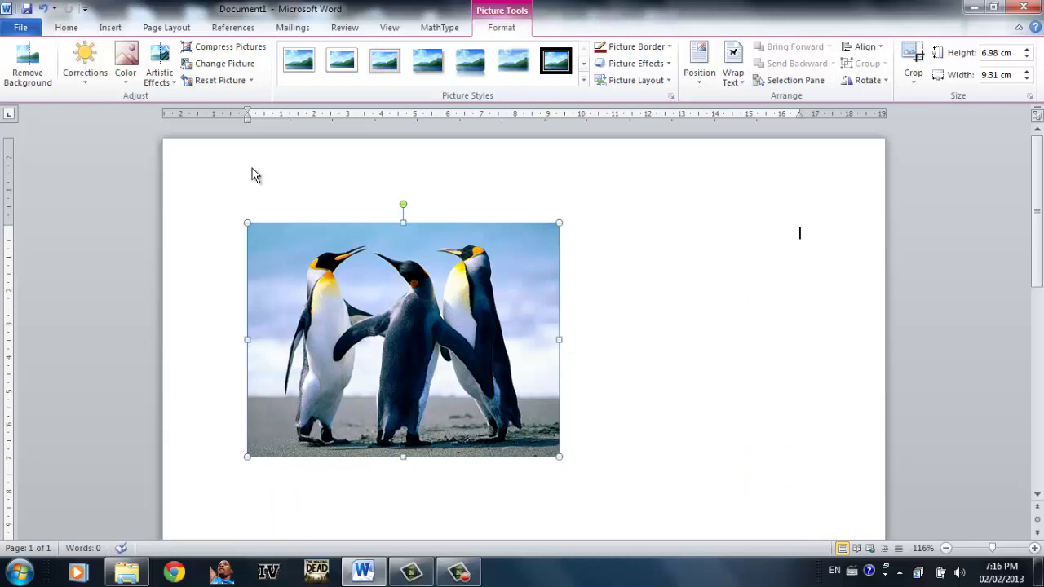
{"action": "left_click", "coordinate": [110, 27]}
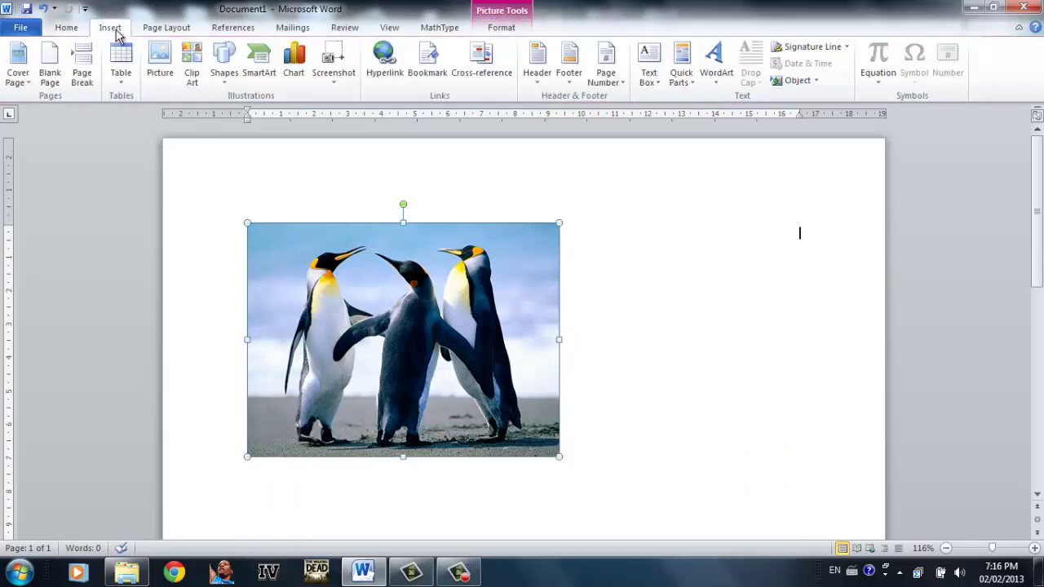
Step: Search clip art for 'cat', insert the tabby cat result, and shrink it below the penguins
{"action": "left_click", "coordinate": [204, 81]}
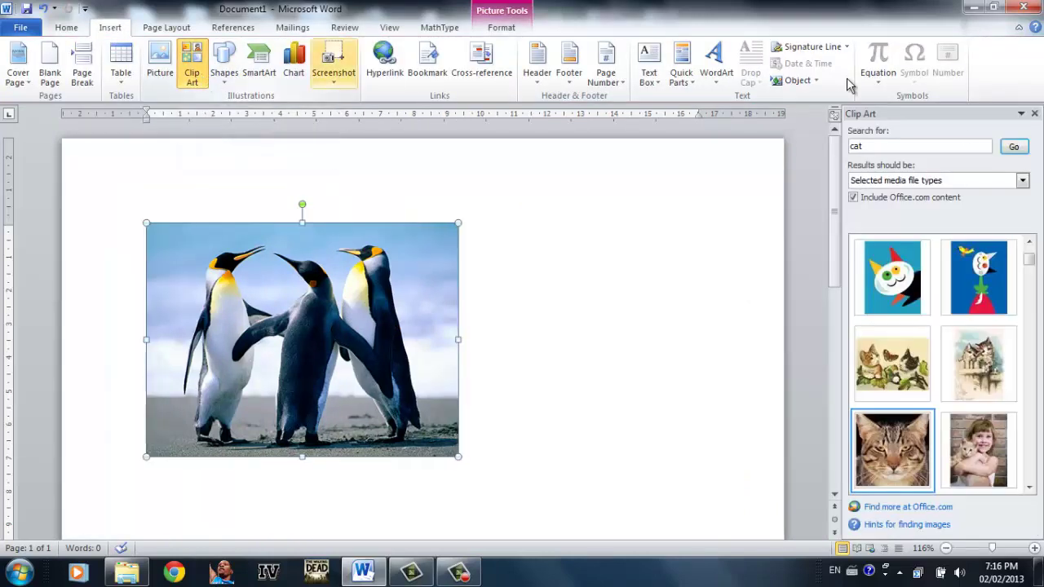
{"action": "double_click", "coordinate": [854, 148]}
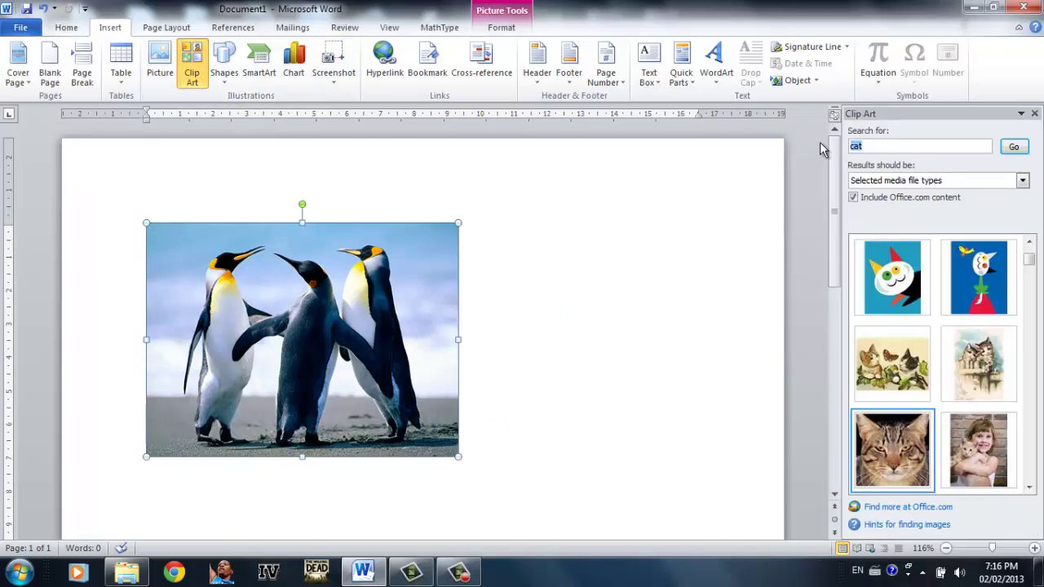
{"action": "left_click", "coordinate": [1012, 146]}
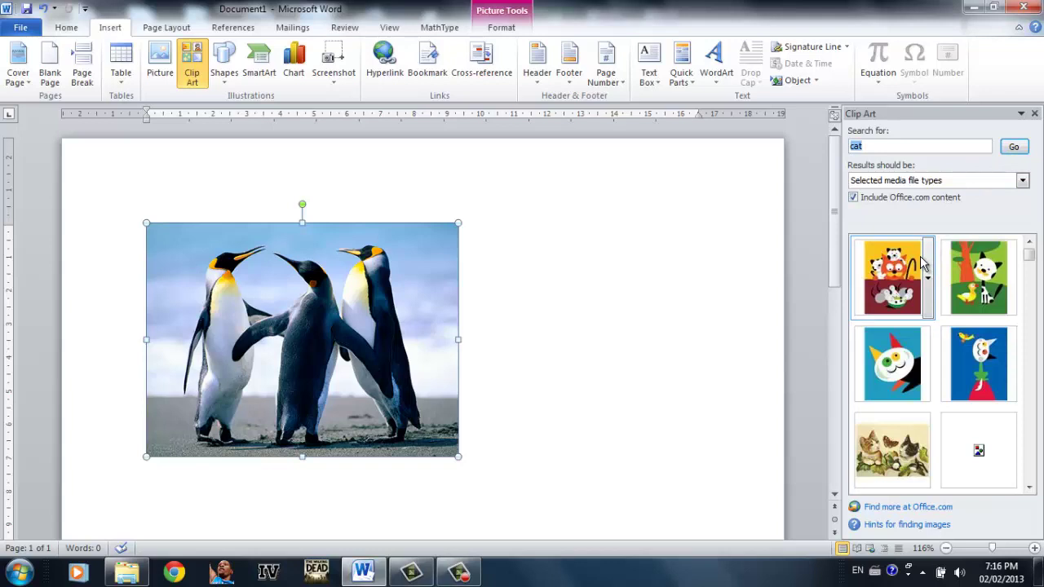
{"action": "left_click_drag", "start_coordinate": [1032, 256], "coordinate": [1032, 270]}
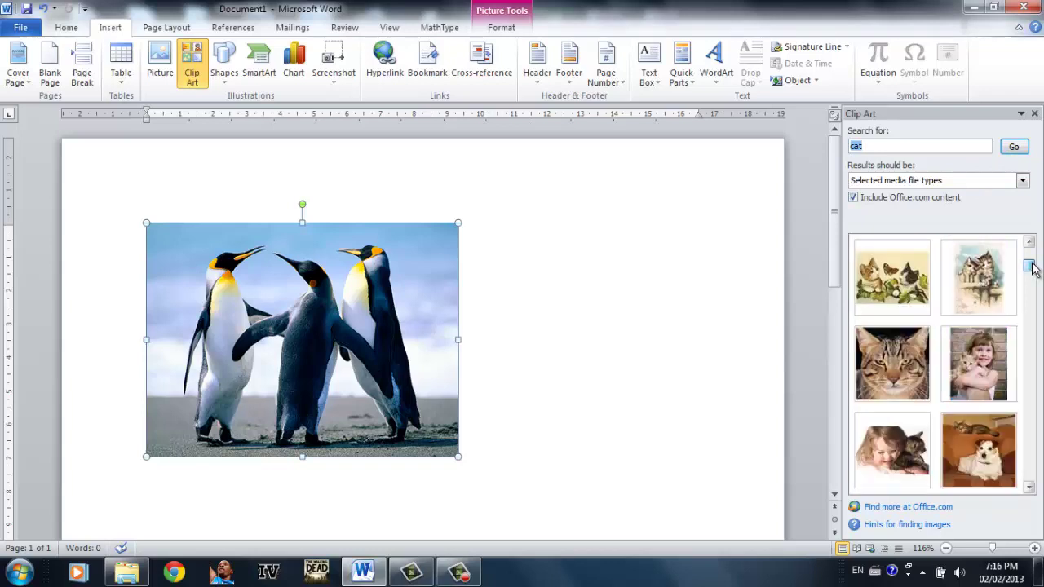
{"action": "left_click", "coordinate": [892, 363]}
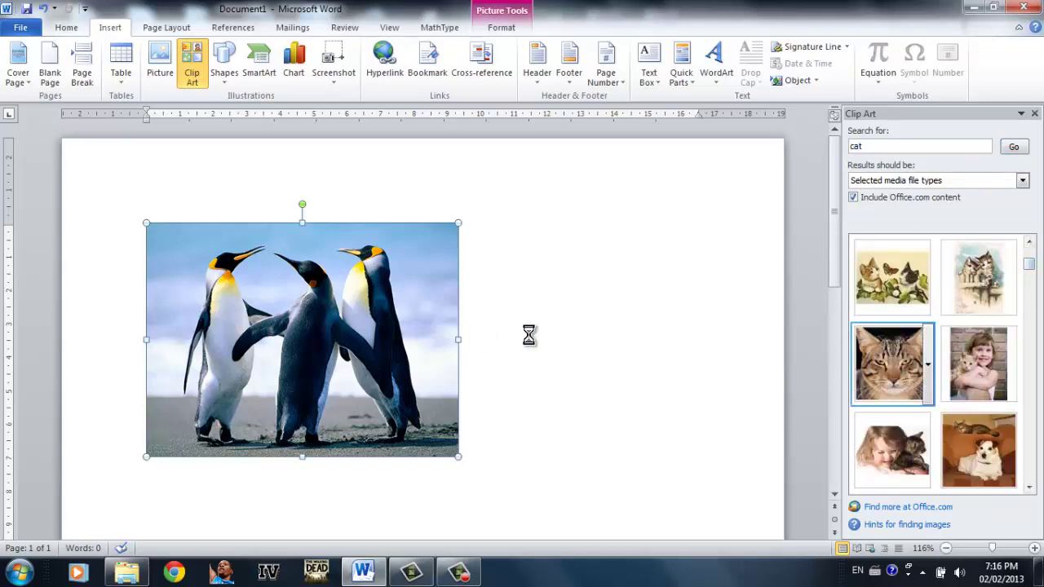
{"action": "left_click_drag", "start_coordinate": [598, 230], "coordinate": [421, 409]}
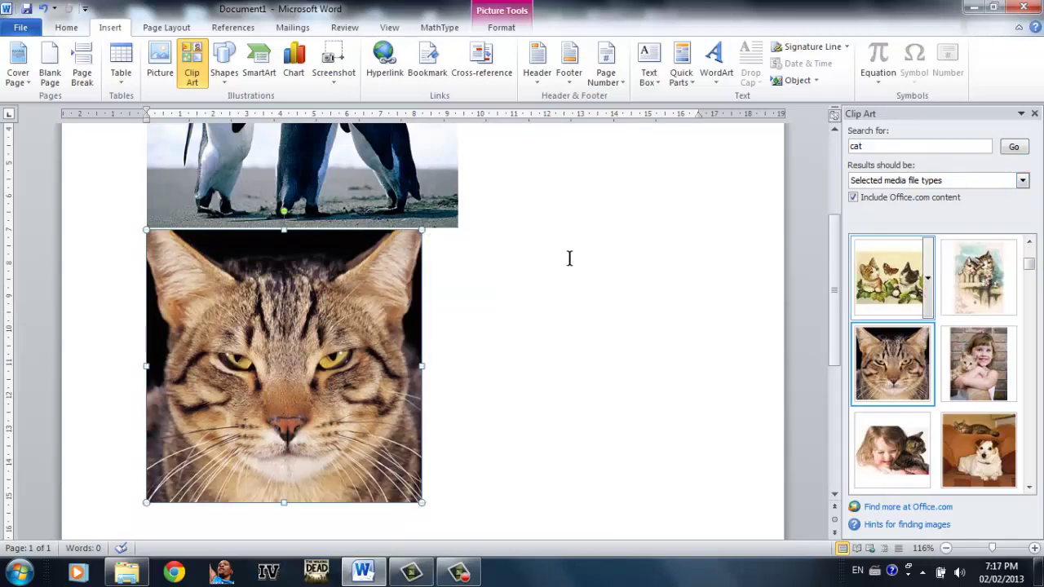
{"action": "left_click", "coordinate": [519, 276]}
{"action": "scroll", "coordinate": [519, 276], "scroll_direction": "up", "scroll_amount": 2}
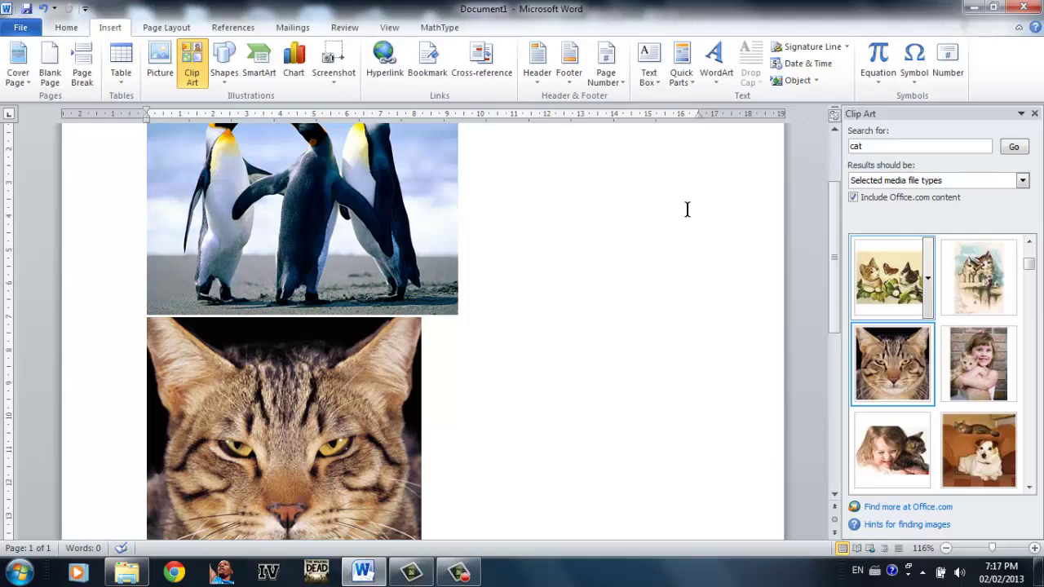
Step: Shrink the penguin photo so it sits to the left of the cat image
{"action": "left_click", "coordinate": [443, 263]}
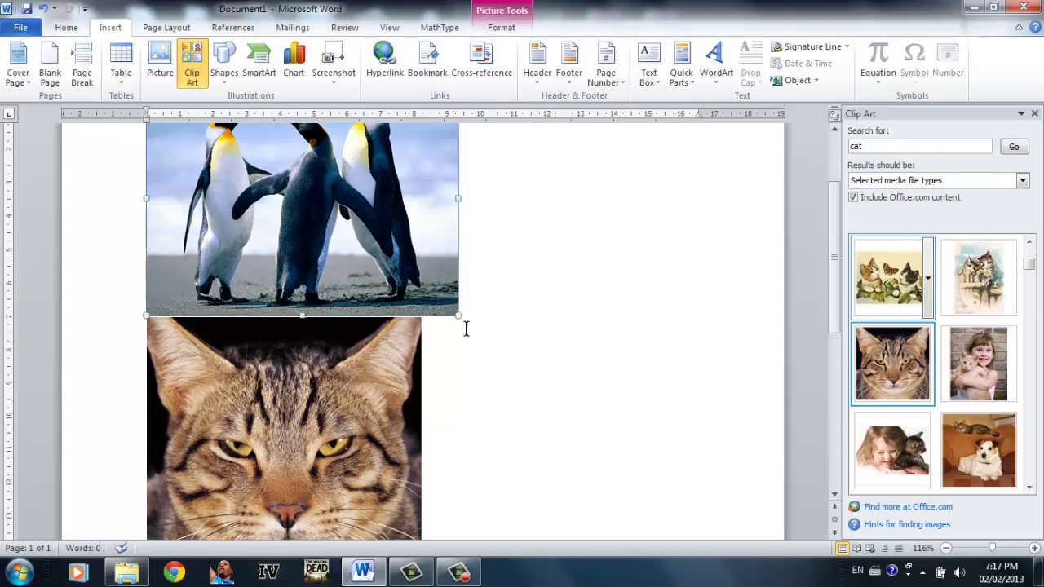
{"action": "left_click_drag", "start_coordinate": [458, 315], "coordinate": [352, 237]}
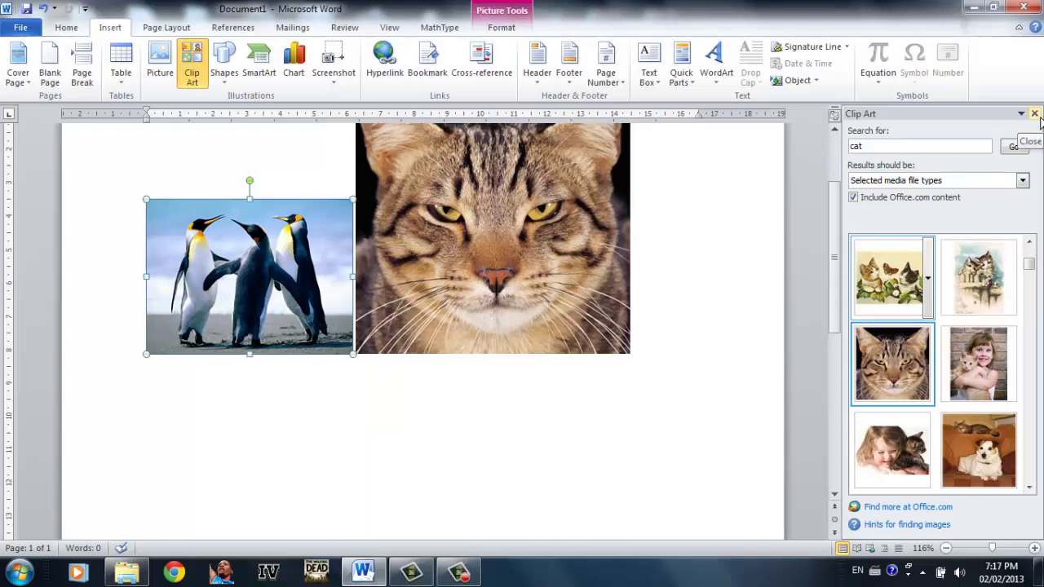
{"action": "scroll", "coordinate": [688, 274], "scroll_direction": "up", "scroll_amount": 2}
{"action": "scroll", "coordinate": [742, 243], "scroll_direction": "up", "scroll_amount": 1}
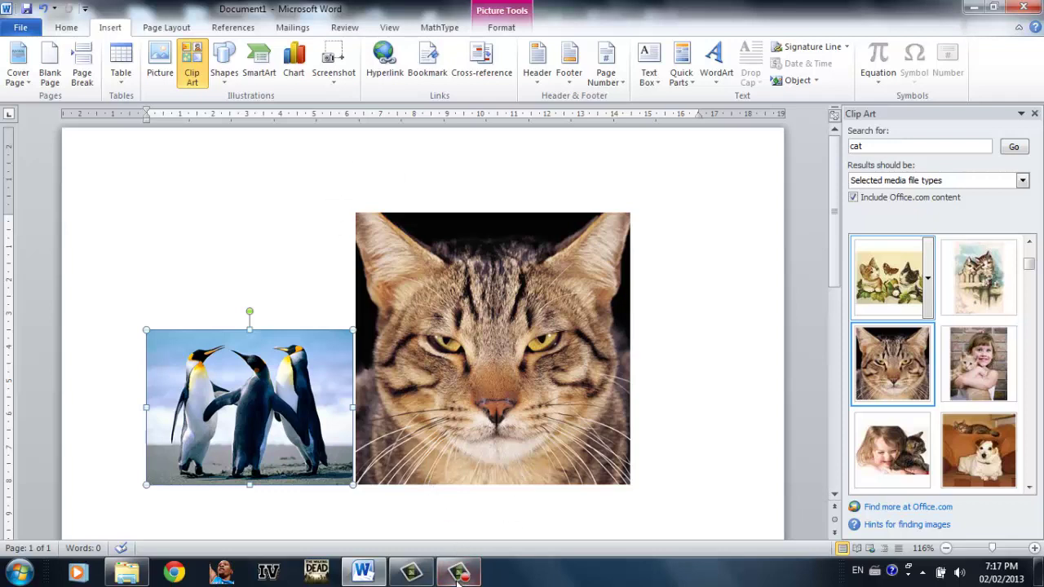
{"action": "mouse_move", "coordinate": [467, 580]}
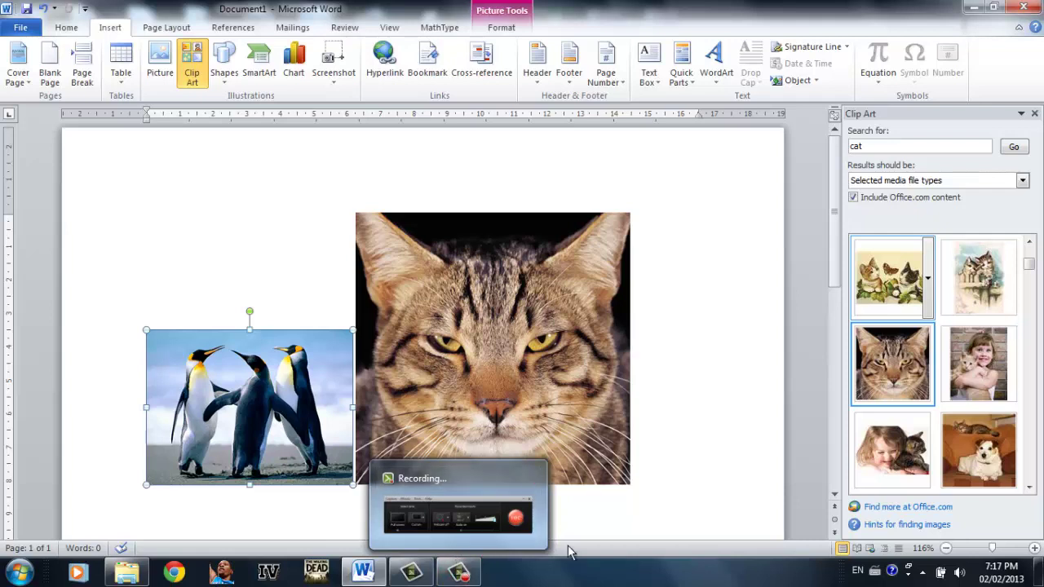
Step: Insert a full-screen screenshot clipping and shrink it
{"action": "left_click", "coordinate": [334, 79]}
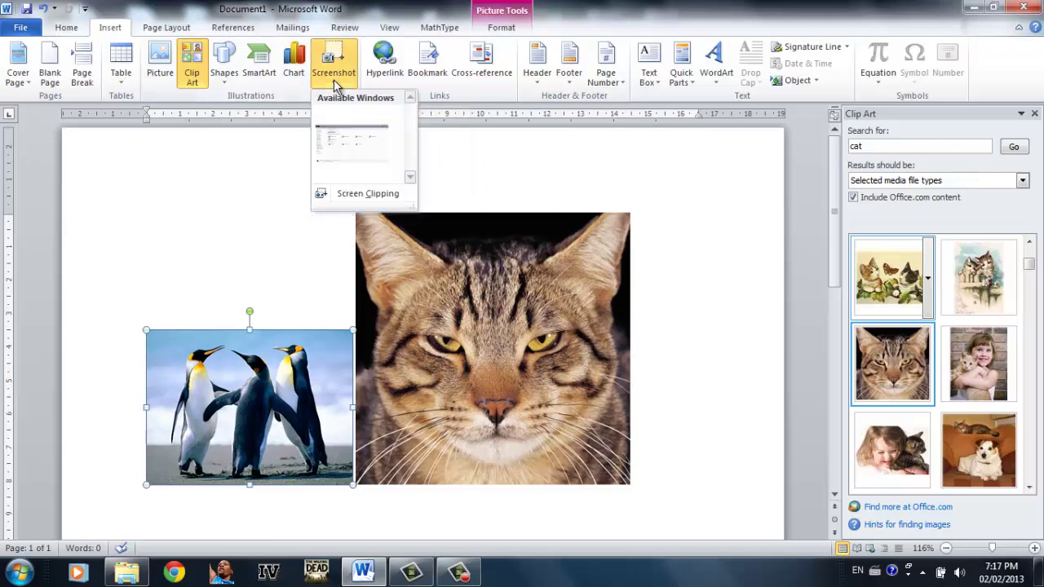
{"action": "left_click", "coordinate": [373, 192]}
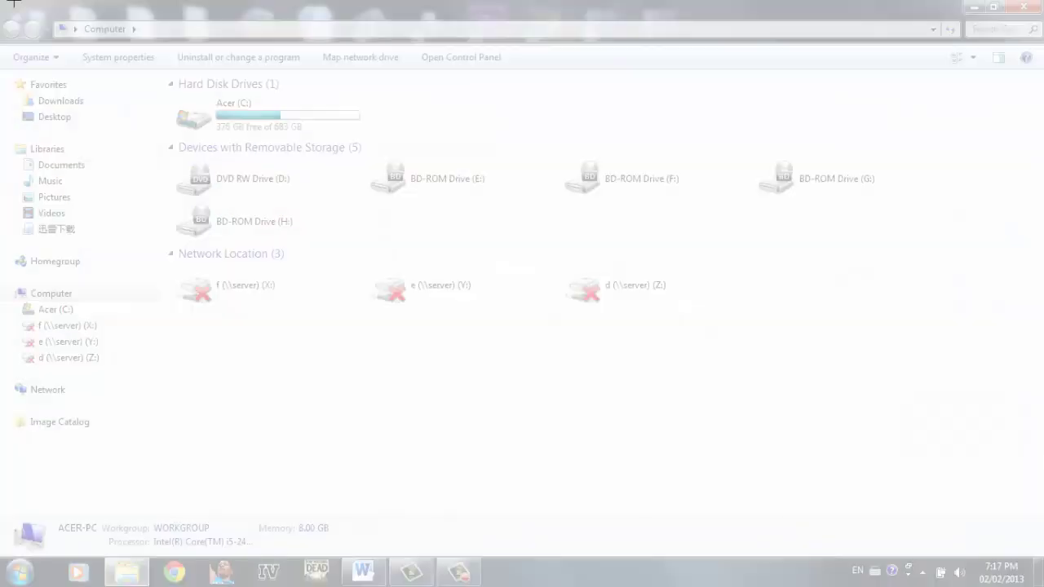
{"action": "left_click_drag", "start_coordinate": [0, 0], "coordinate": [1043, 586]}
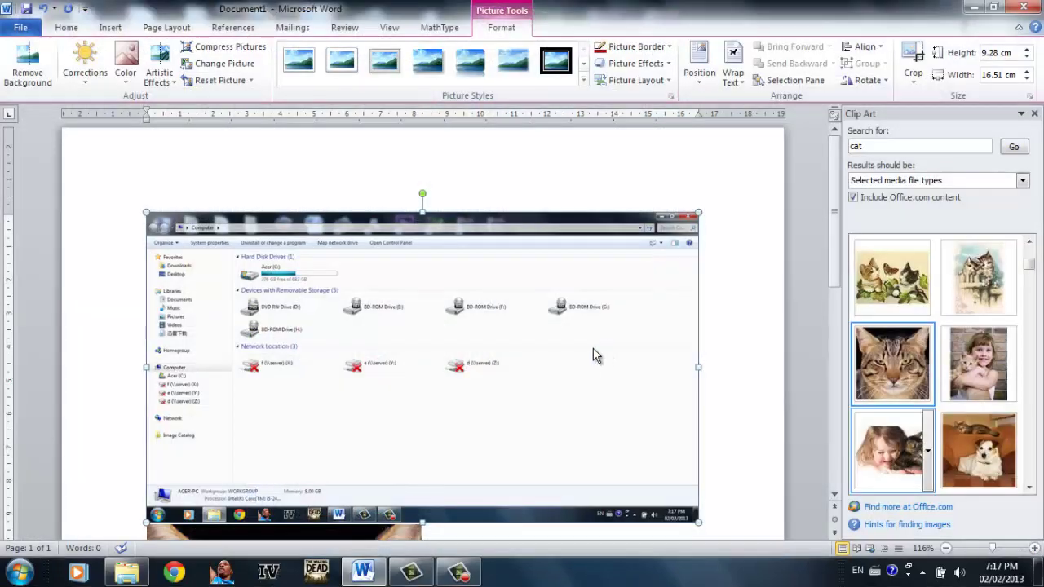
{"action": "scroll", "coordinate": [686, 160], "scroll_direction": "up", "scroll_amount": 1}
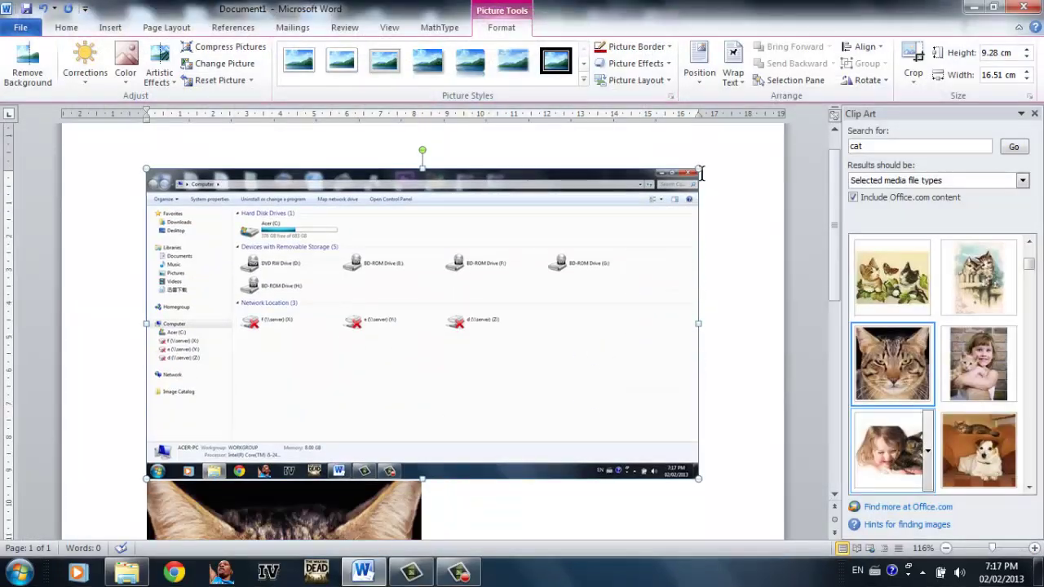
{"action": "left_click_drag", "start_coordinate": [698, 169], "coordinate": [373, 368]}
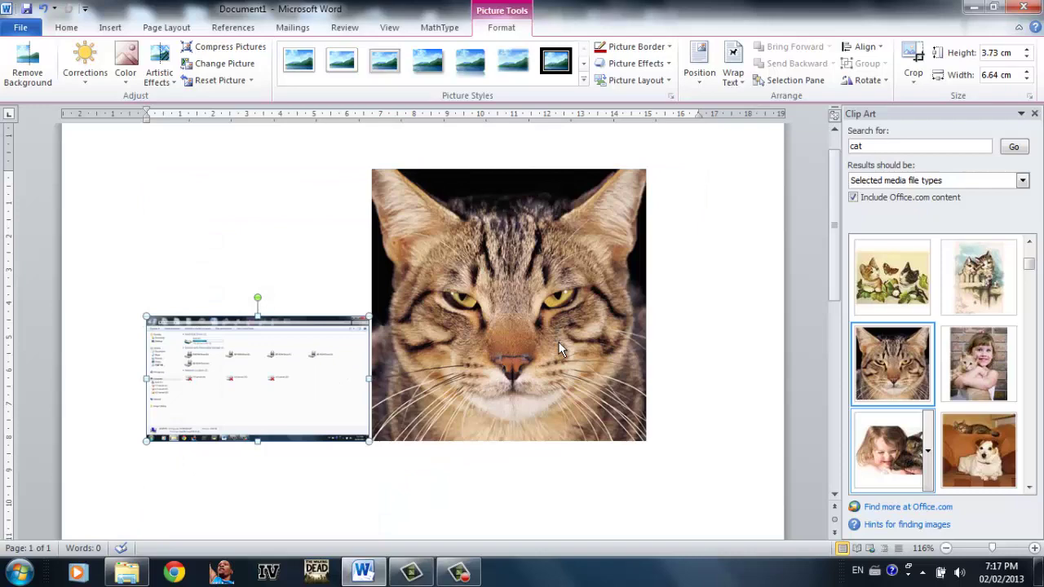
Step: Close the Clip Art search pane and select the cat picture
{"action": "scroll", "coordinate": [324, 366], "scroll_direction": "down", "scroll_amount": 5}
{"action": "scroll", "coordinate": [368, 391], "scroll_direction": "up", "scroll_amount": 6}
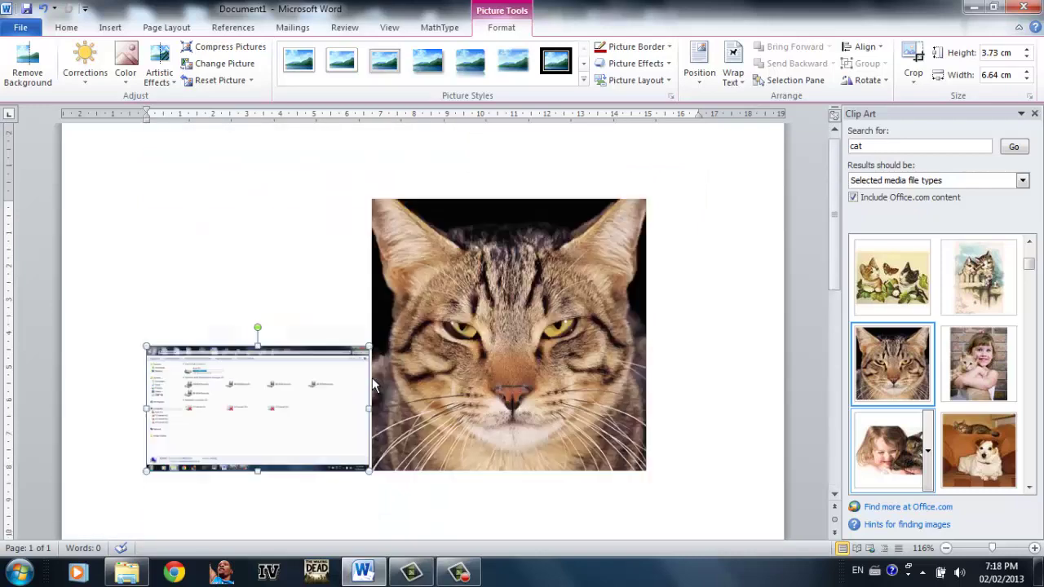
{"action": "scroll", "coordinate": [372, 378], "scroll_direction": "up", "scroll_amount": 1}
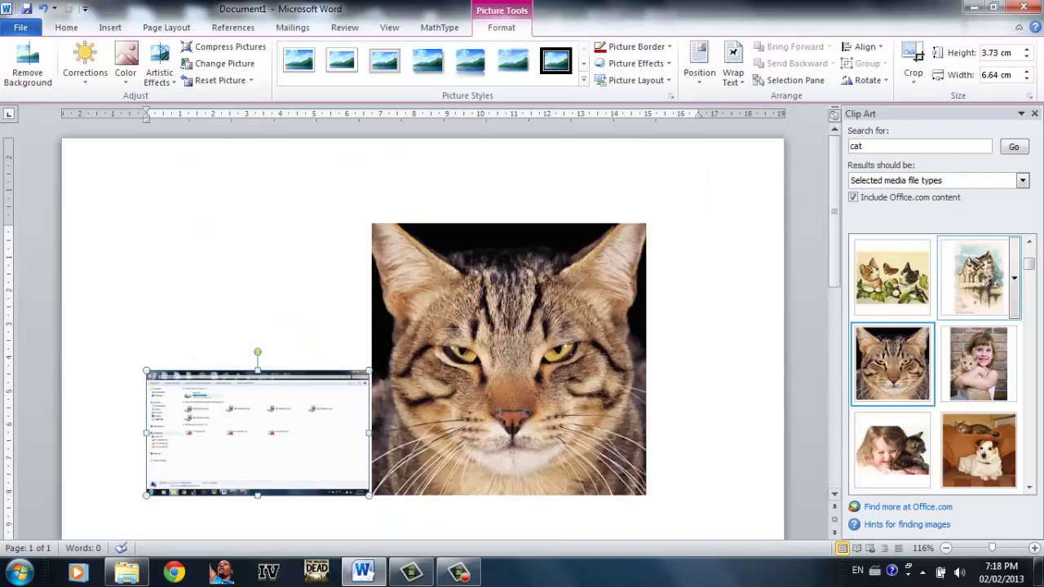
{"action": "left_click", "coordinate": [1035, 114]}
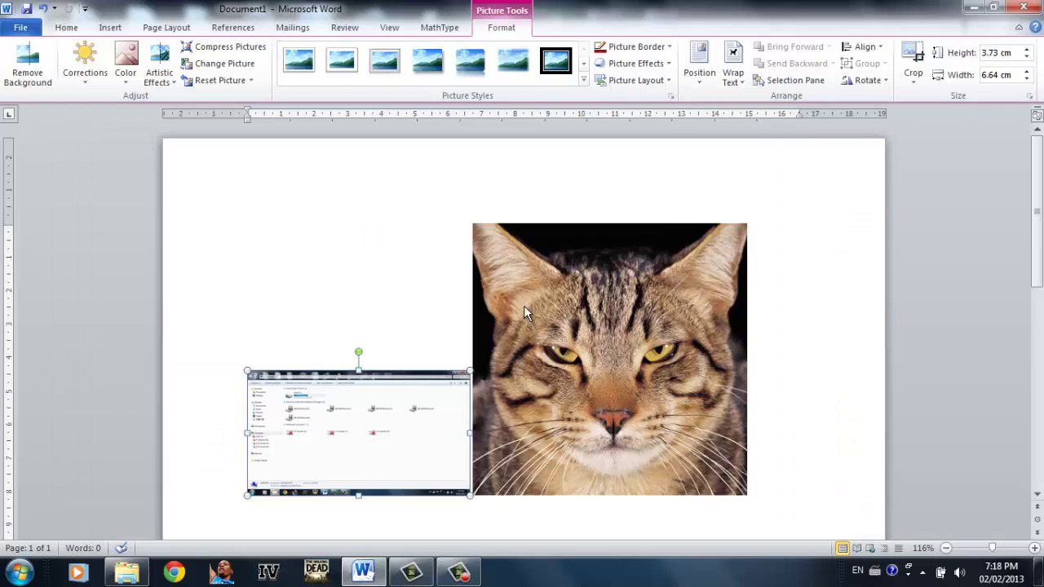
{"action": "left_click", "coordinate": [673, 377]}
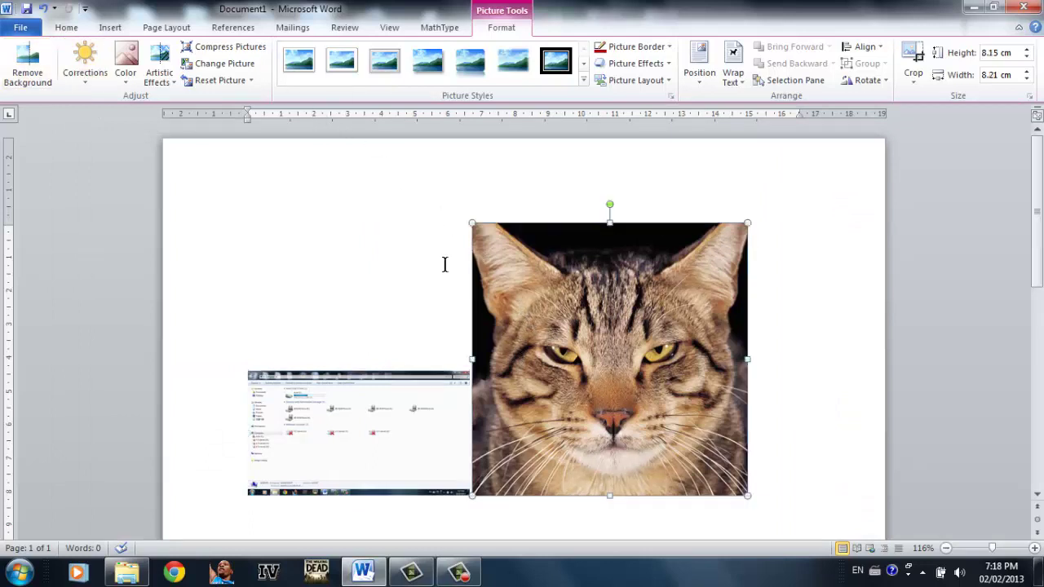
Step: Start background removal on the cat and expand the kept region to the whole photo
{"action": "left_click", "coordinate": [32, 64]}
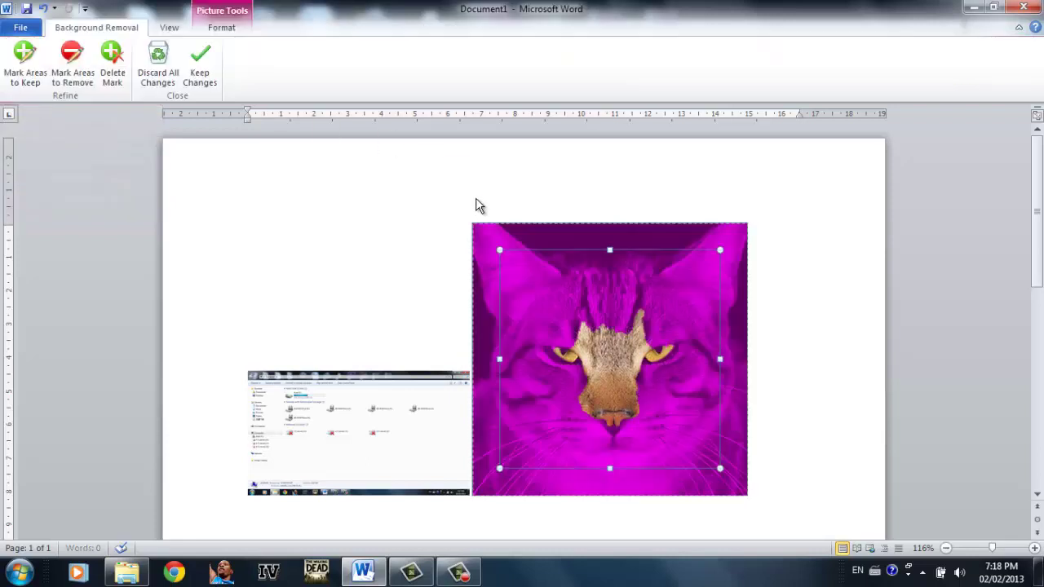
{"action": "left_click", "coordinate": [500, 248]}
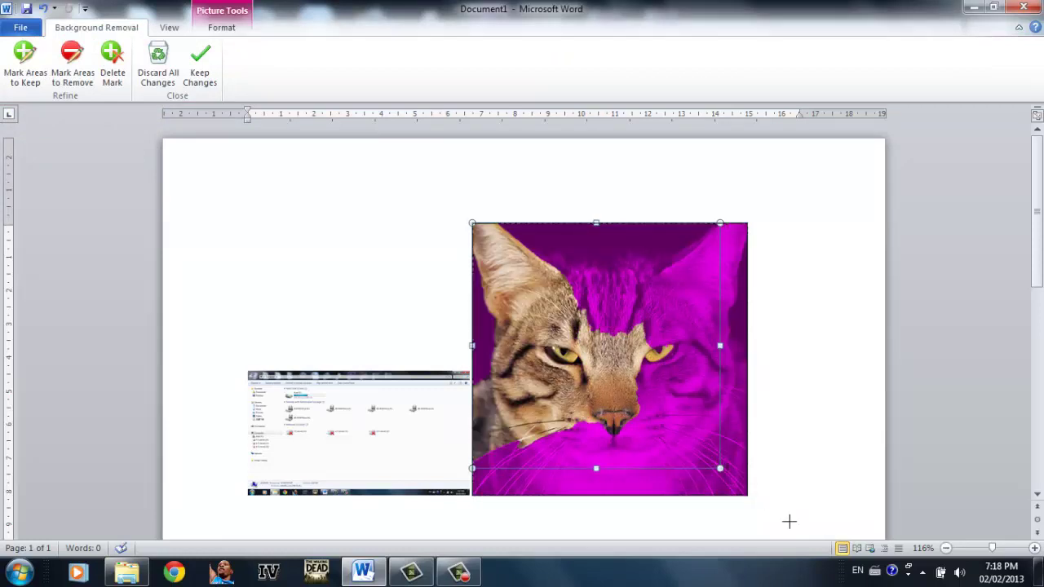
{"action": "left_click_drag", "start_coordinate": [789, 522], "coordinate": [790, 518]}
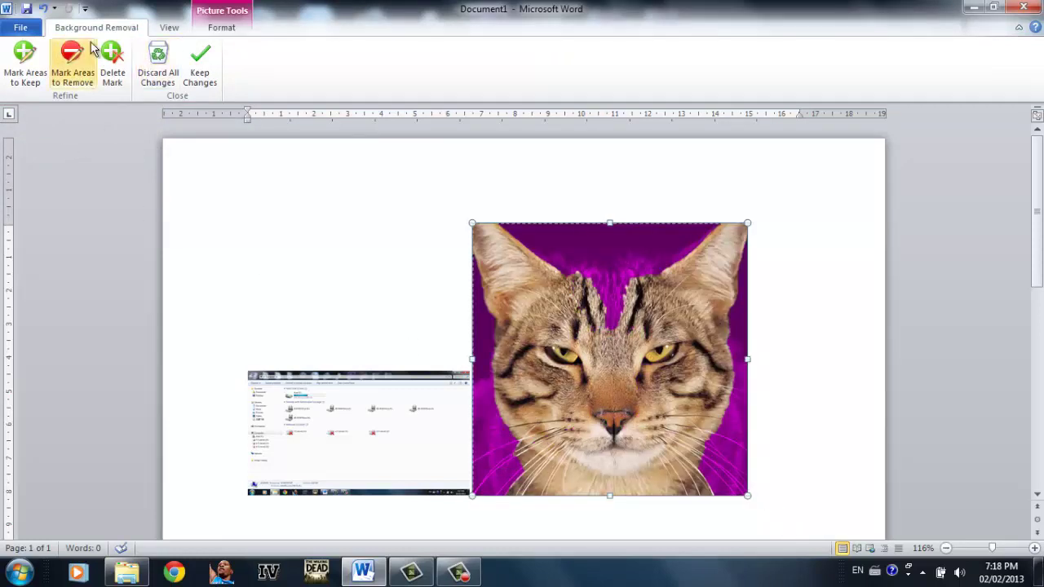
Step: Mark forehead spots to keep, and the left edge and area above the head to remove
{"action": "left_click", "coordinate": [36, 61]}
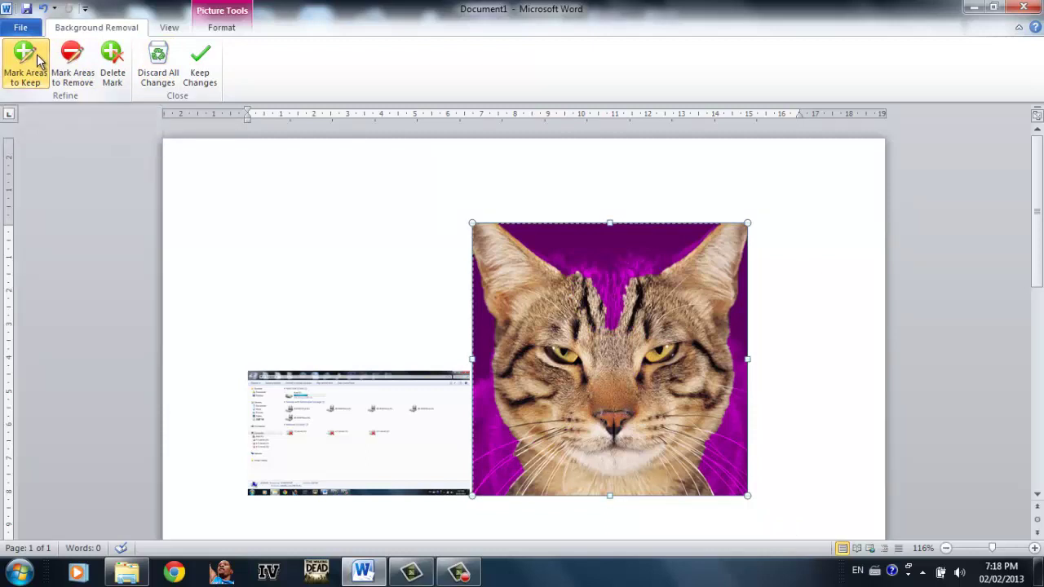
{"action": "left_click", "coordinate": [613, 288]}
{"action": "left_click", "coordinate": [588, 272]}
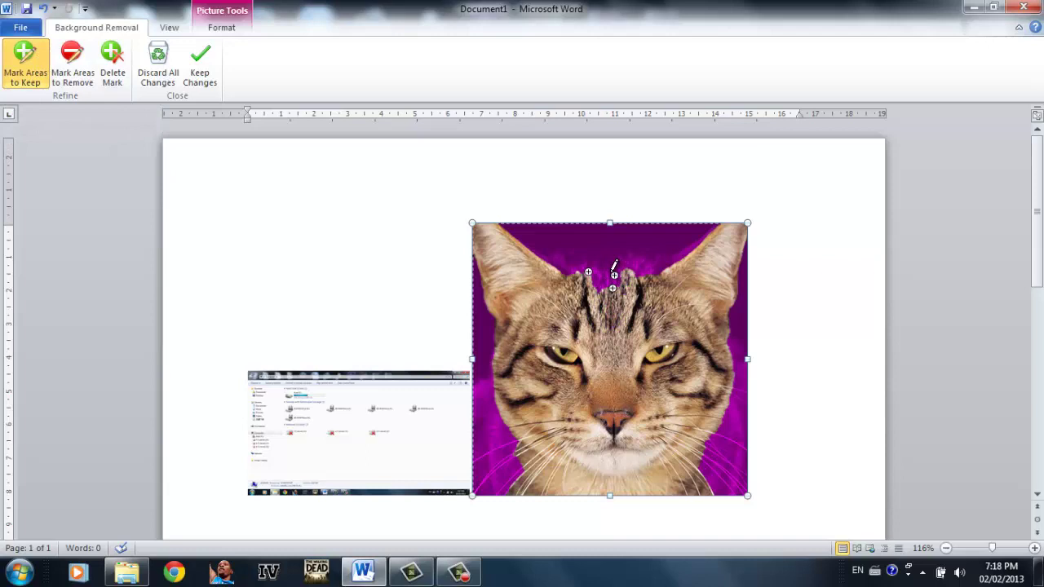
{"action": "left_click", "coordinate": [607, 274]}
{"action": "left_click", "coordinate": [571, 264]}
{"action": "left_click", "coordinate": [72, 61]}
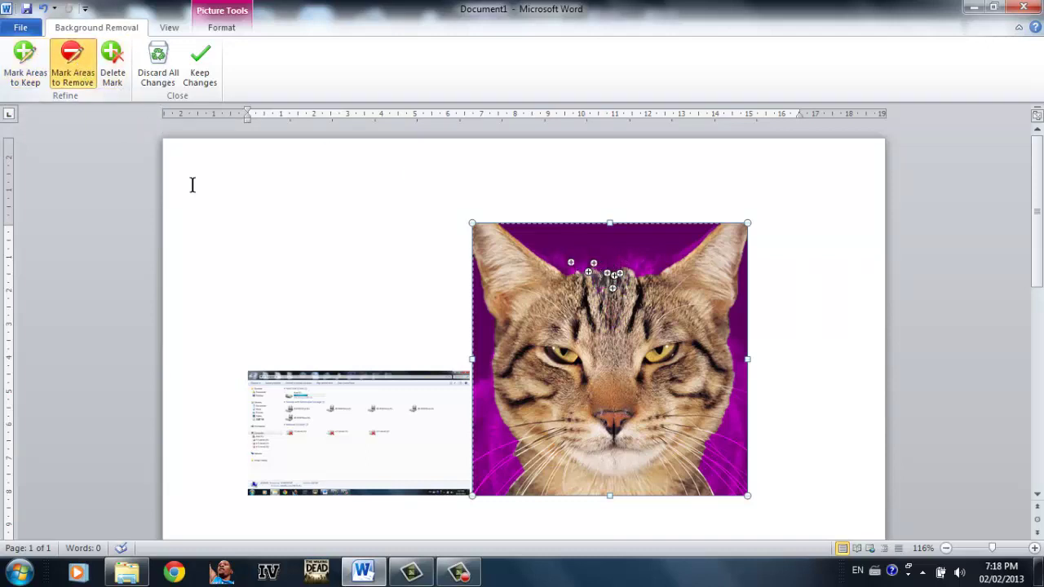
{"action": "left_click", "coordinate": [481, 323]}
{"action": "left_click", "coordinate": [551, 239]}
Step: Mark the lower-left edge, right-ear fur and top-of-head fur as areas to keep
{"action": "left_click", "coordinate": [24, 64]}
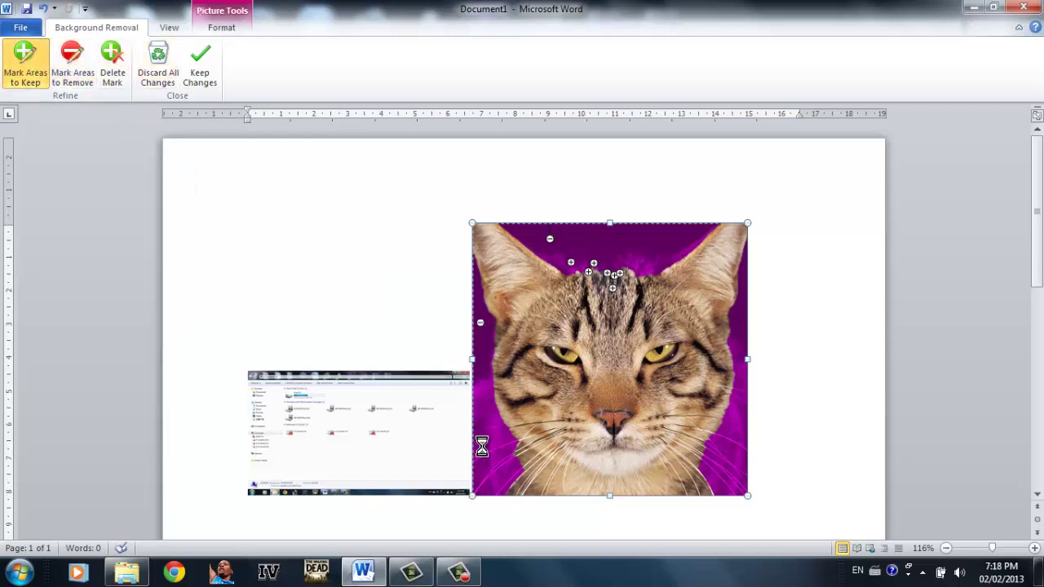
{"action": "left_click", "coordinate": [479, 447]}
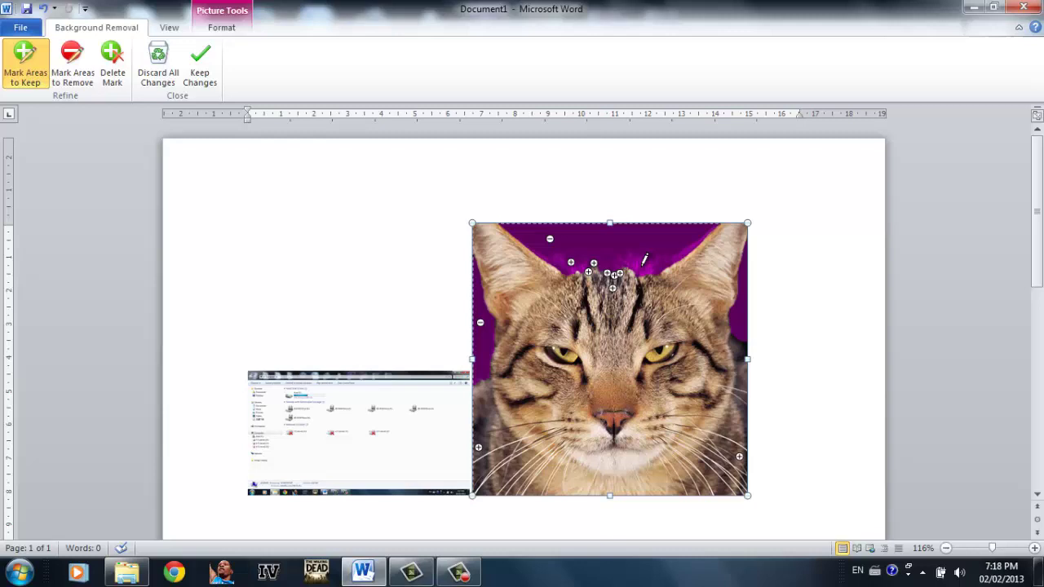
{"action": "left_click", "coordinate": [641, 265]}
{"action": "left_click", "coordinate": [672, 261]}
{"action": "left_click", "coordinate": [696, 245]}
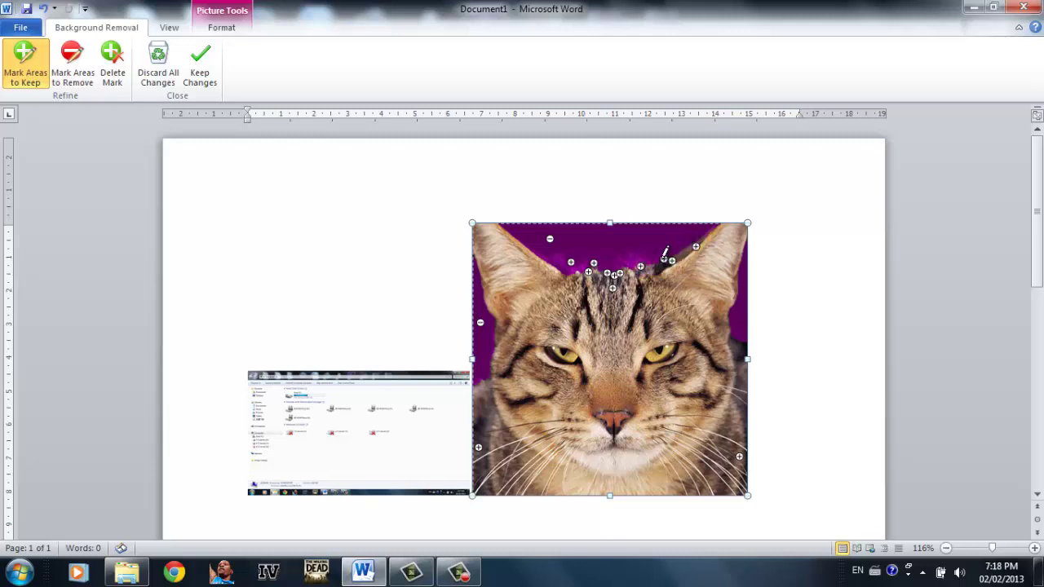
{"action": "left_click", "coordinate": [636, 259]}
{"action": "left_click", "coordinate": [562, 261]}
{"action": "left_click", "coordinate": [546, 257]}
{"action": "left_click", "coordinate": [625, 259]}
{"action": "left_click", "coordinate": [611, 261]}
{"action": "left_click", "coordinate": [598, 256]}
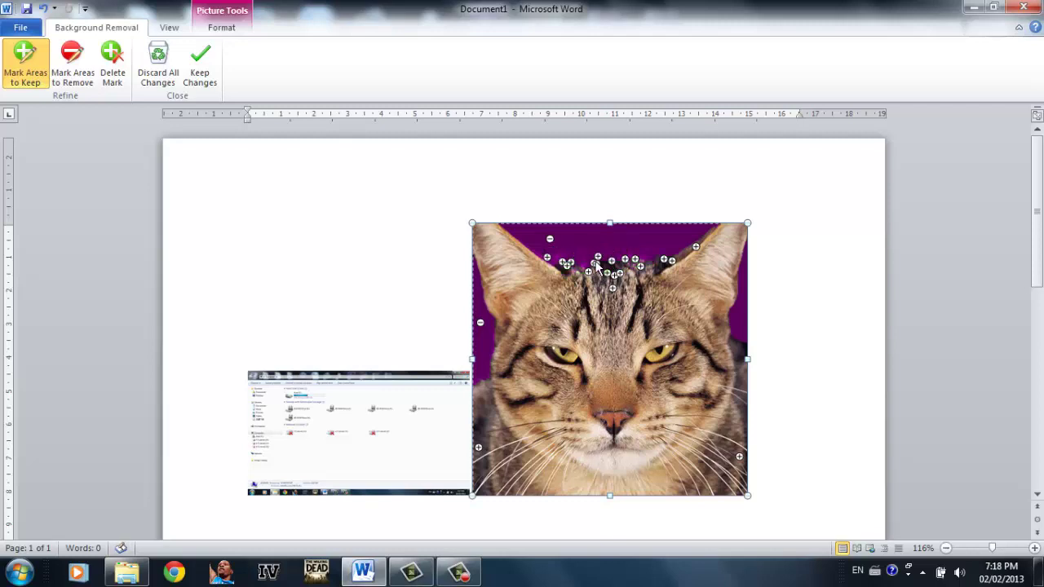
Step: Keep the background removal changes, then browse the Corrections, Color and Artistic Effects galleries
{"action": "left_click", "coordinate": [201, 64]}
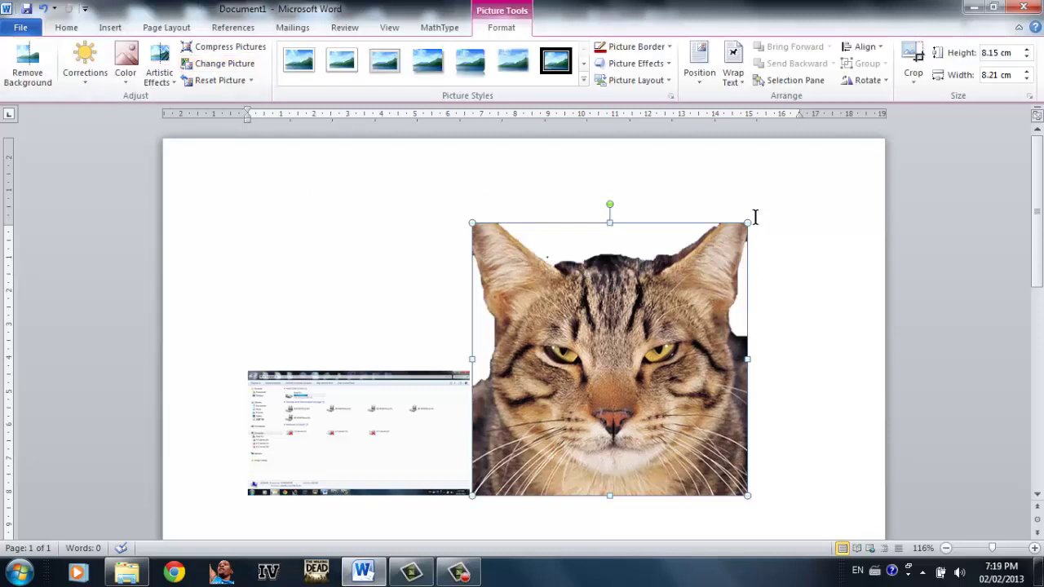
{"action": "left_click", "coordinate": [88, 77]}
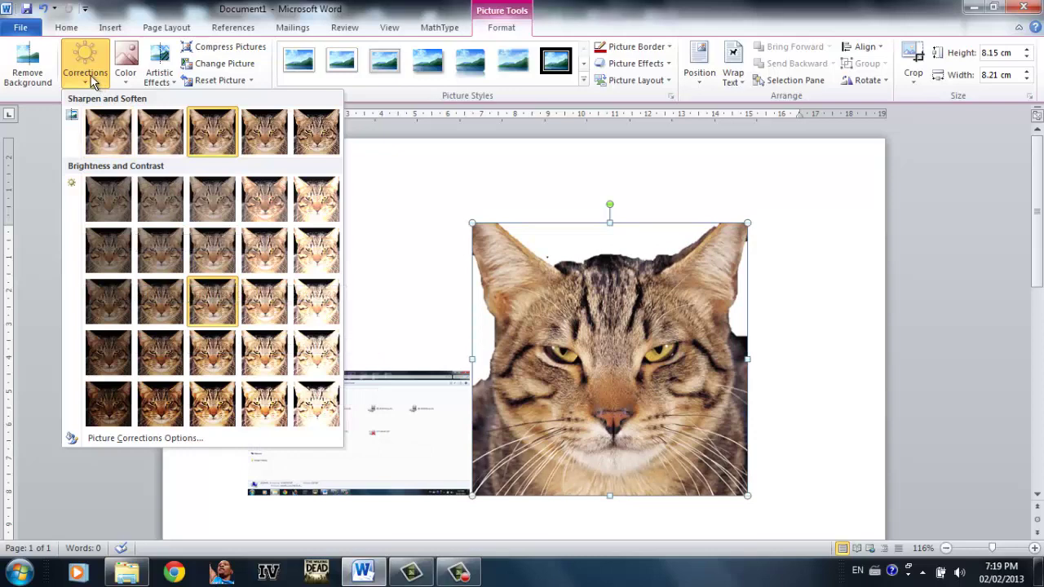
{"action": "left_click", "coordinate": [127, 81]}
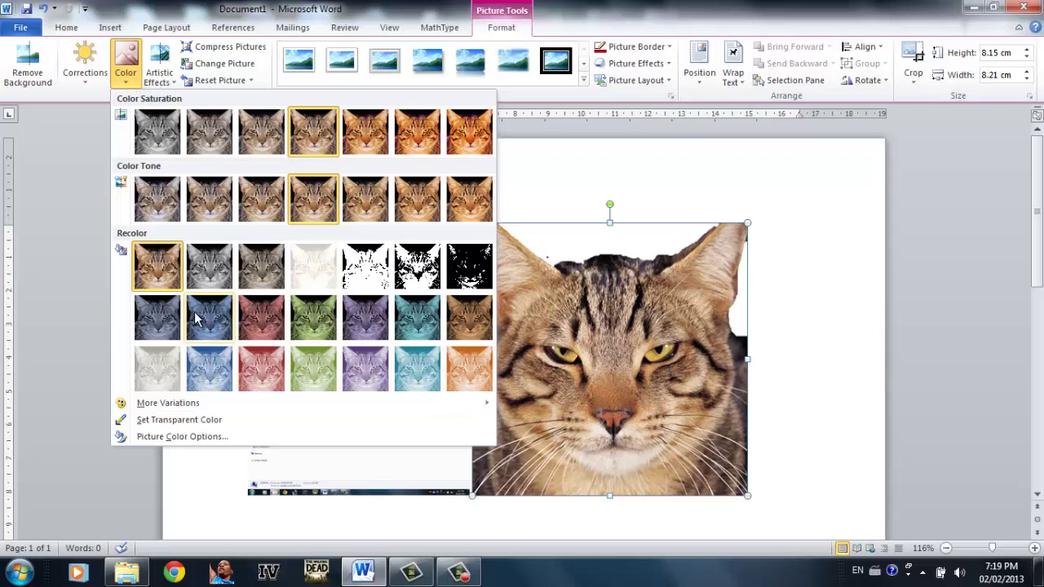
{"action": "left_click", "coordinate": [170, 78]}
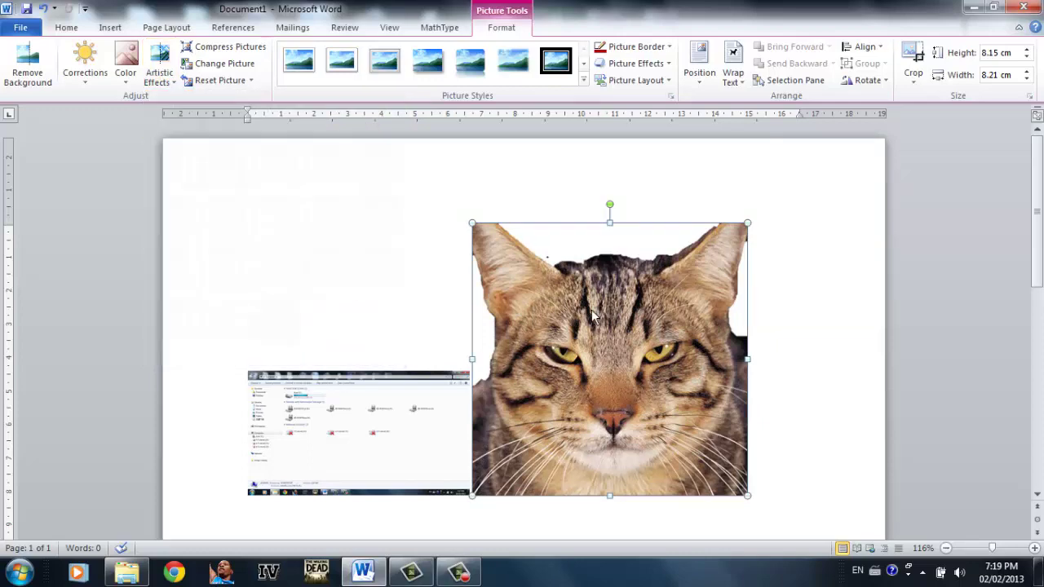
{"action": "left_click", "coordinate": [583, 81]}
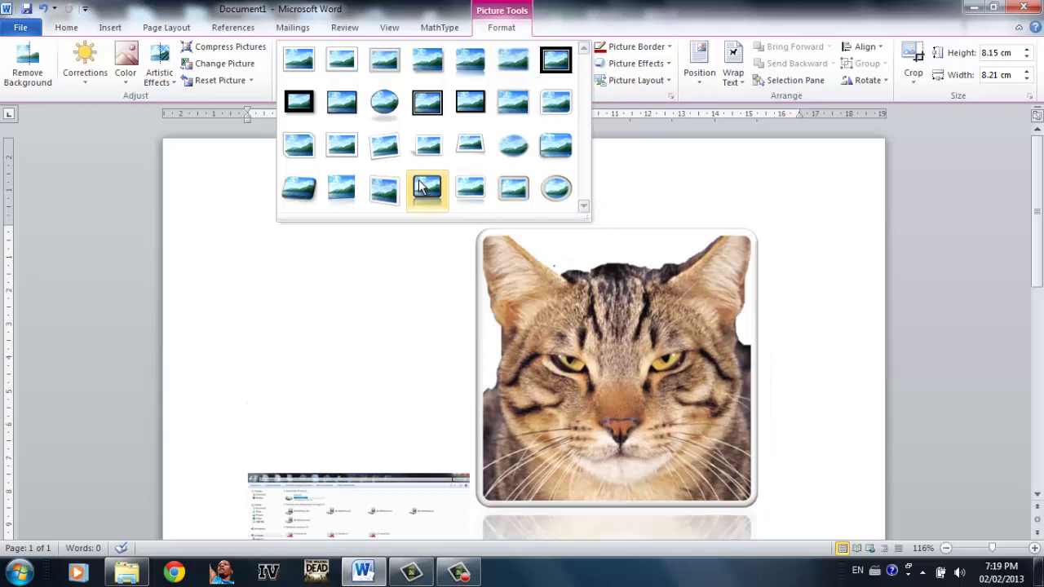
Step: Apply a rounded perspective picture style to the cat
{"action": "key", "text": "Escape"}
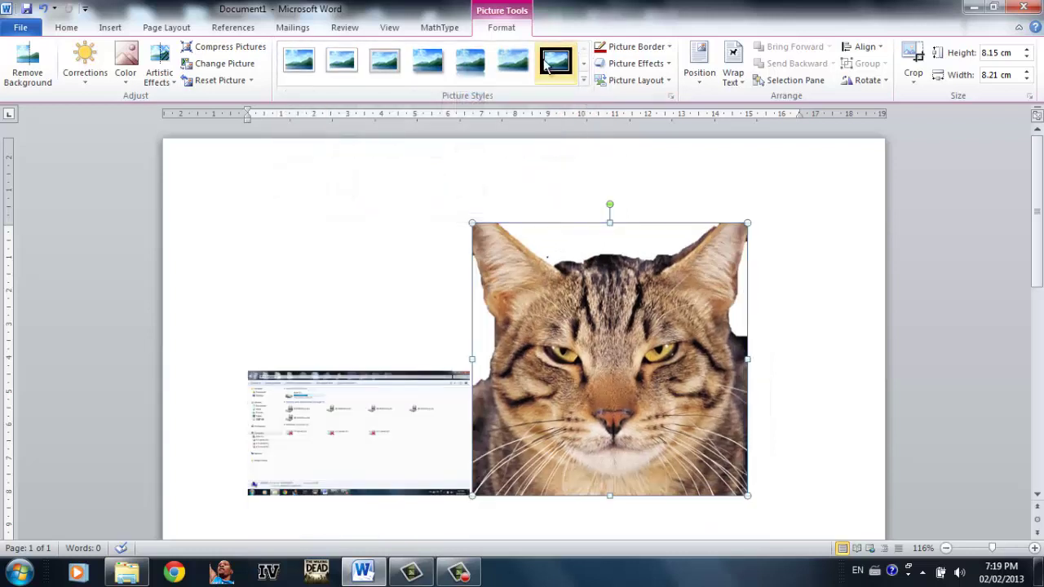
{"action": "left_click", "coordinate": [588, 80]}
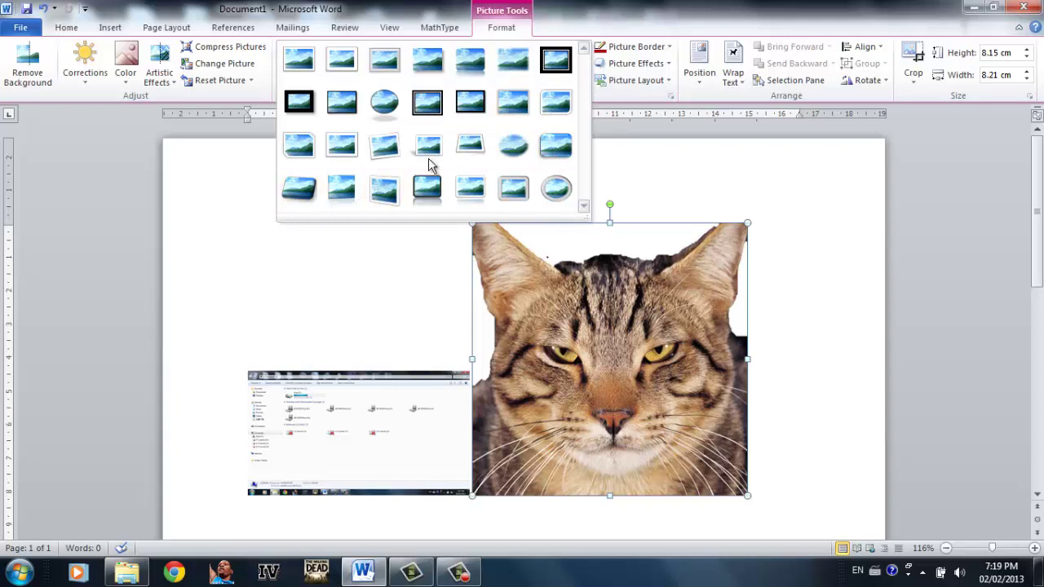
{"action": "left_click", "coordinate": [300, 188]}
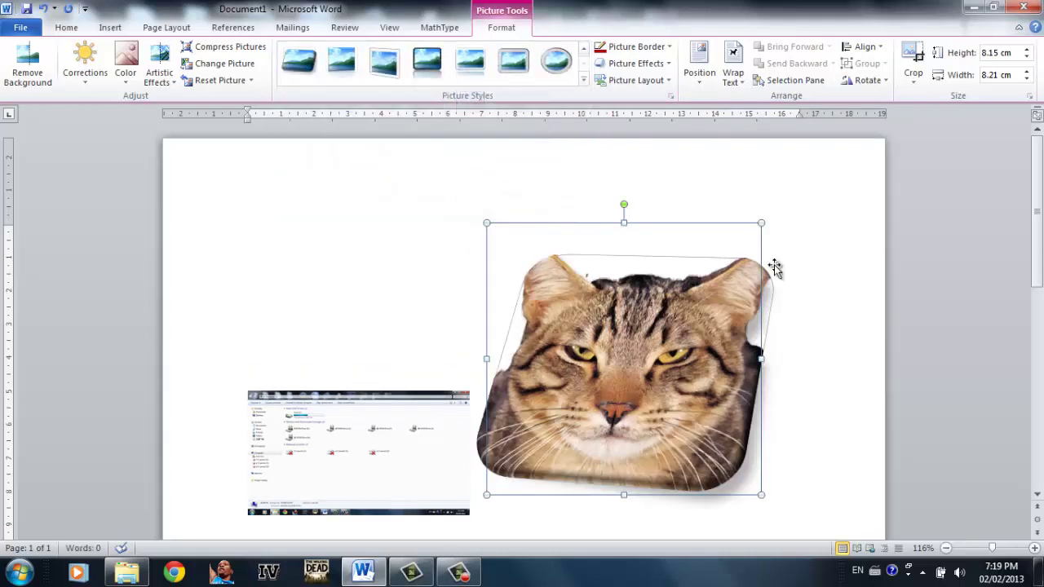
Step: Set the picture border to dark red, then dark purple, and switch to a circular framed style
{"action": "left_click", "coordinate": [666, 46]}
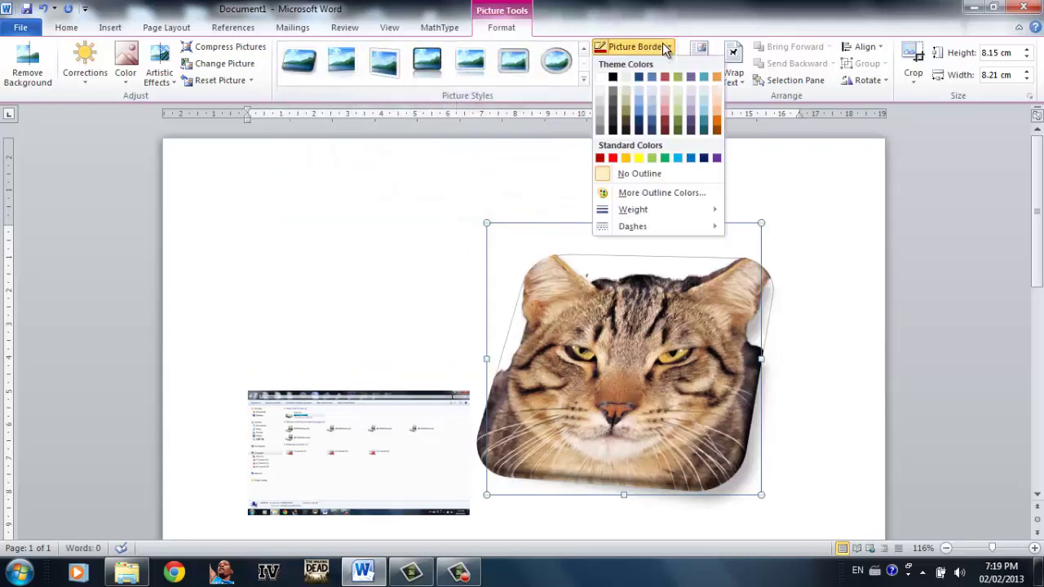
{"action": "left_click", "coordinate": [665, 130]}
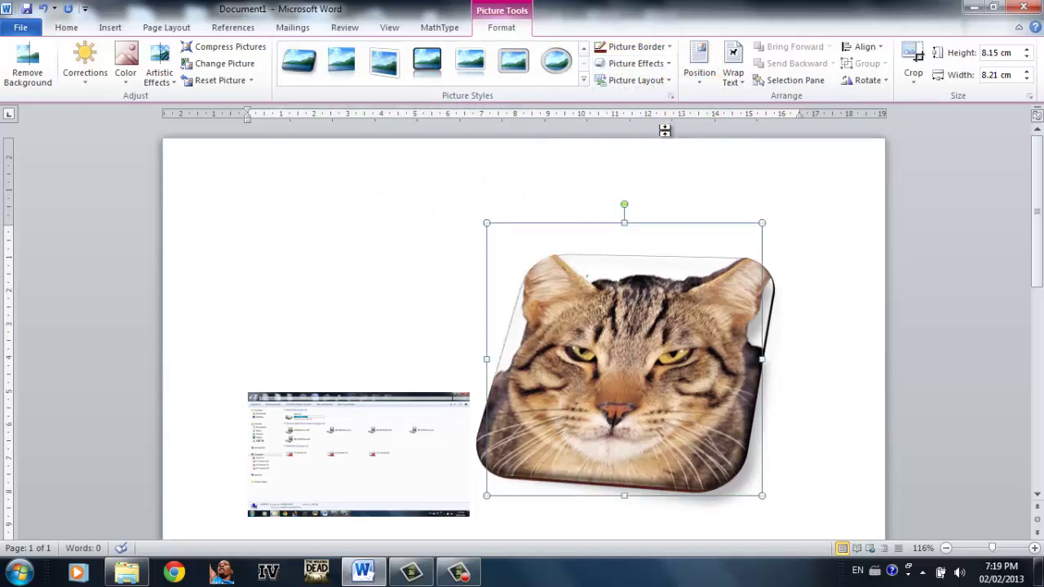
{"action": "left_click", "coordinate": [669, 47]}
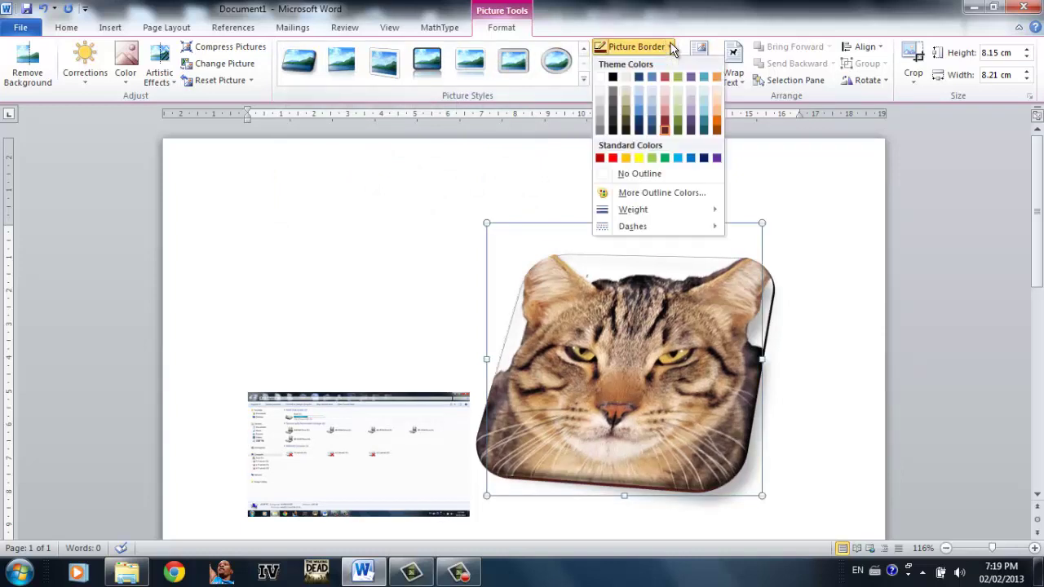
{"action": "left_click", "coordinate": [689, 133]}
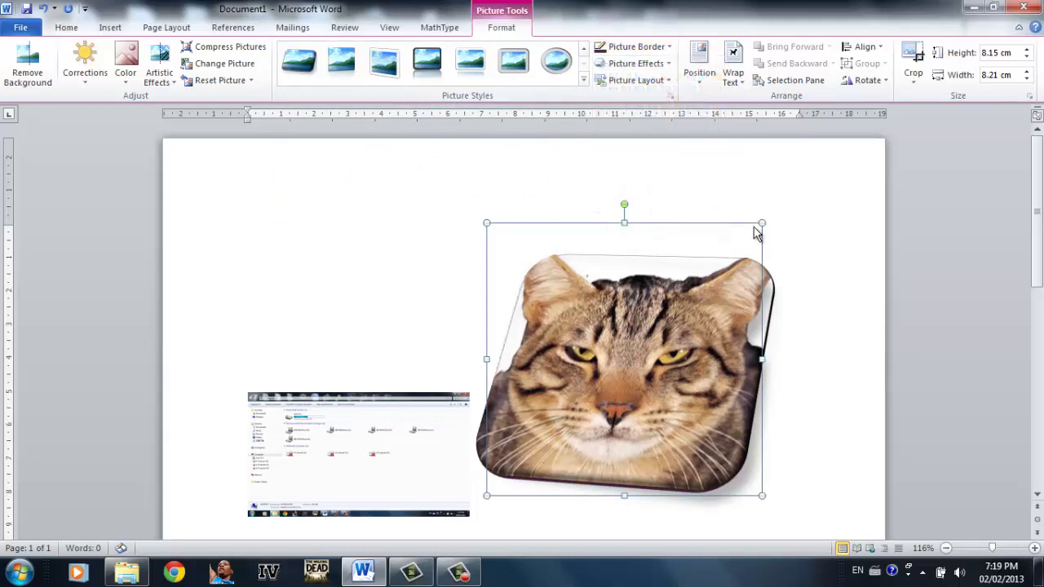
{"action": "left_click", "coordinate": [567, 67]}
Step: Make the circular frame red and add an aqua Glow effect to the cat picture
{"action": "left_click", "coordinate": [659, 49]}
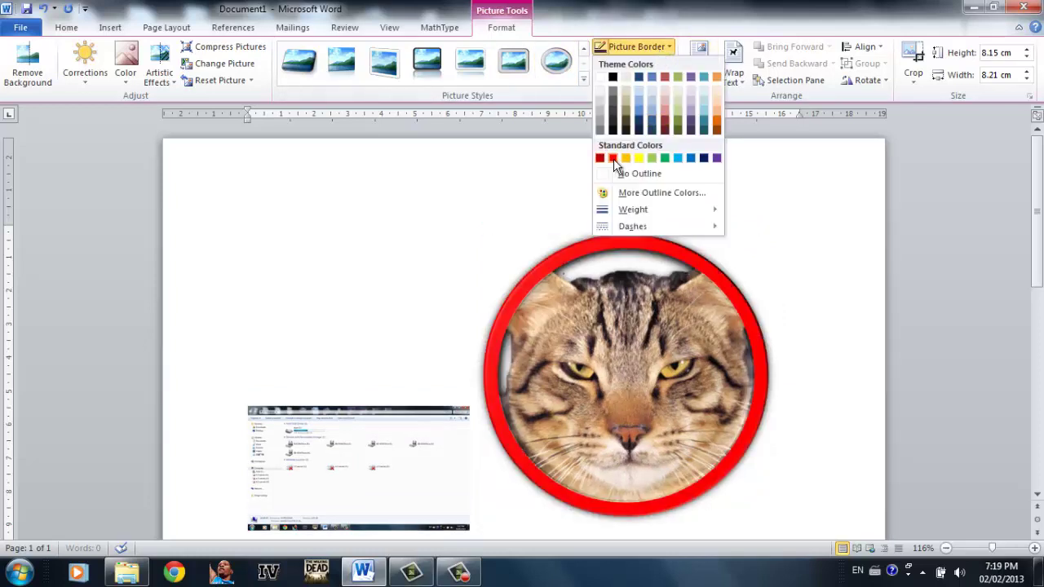
{"action": "left_click", "coordinate": [613, 158]}
{"action": "left_click", "coordinate": [633, 63]}
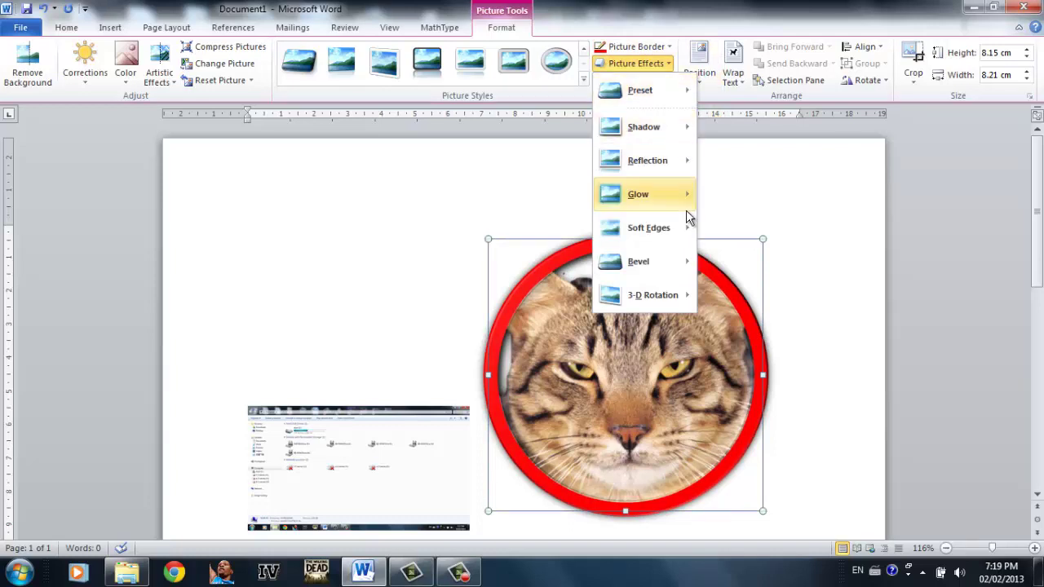
{"action": "mouse_move", "coordinate": [681, 200]}
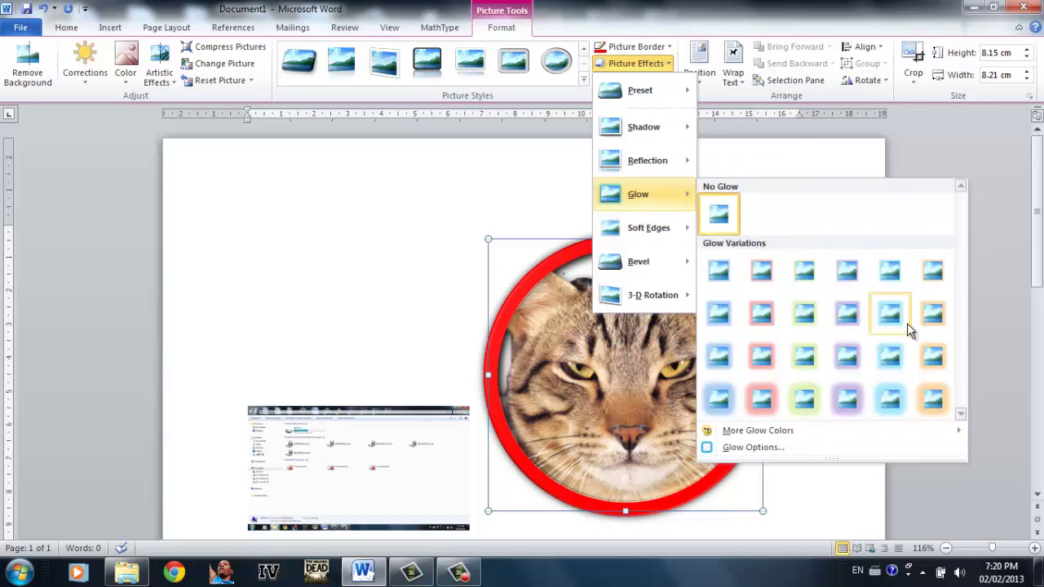
{"action": "left_click", "coordinate": [900, 320]}
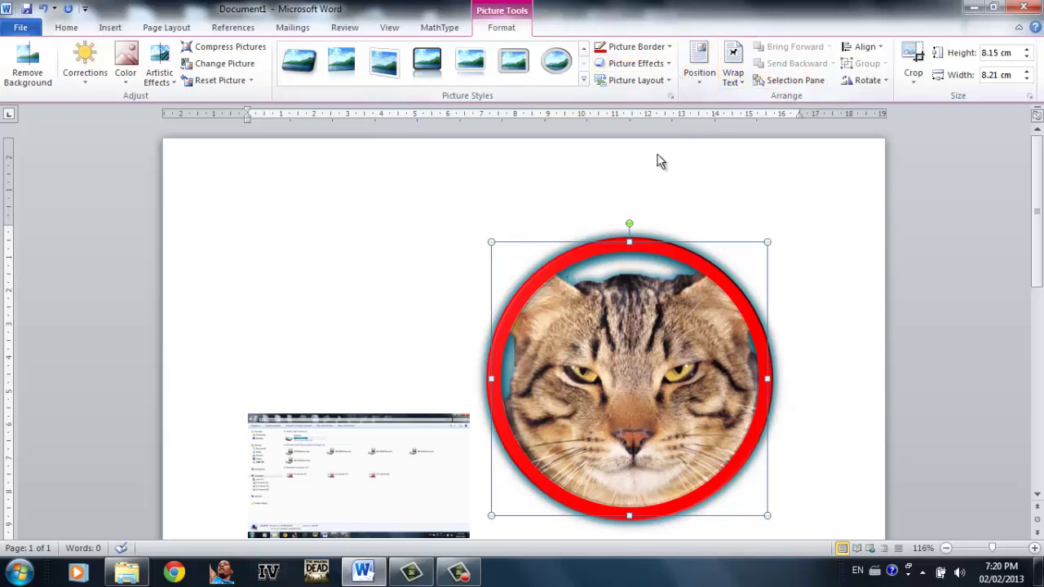
{"action": "scroll", "coordinate": [665, 180], "scroll_direction": "down", "scroll_amount": 3}
{"action": "scroll", "coordinate": [674, 204], "scroll_direction": "up", "scroll_amount": 3}
Step: Position the cat picture top right with text wrapping, then select the screenshot picture
{"action": "left_click", "coordinate": [706, 81]}
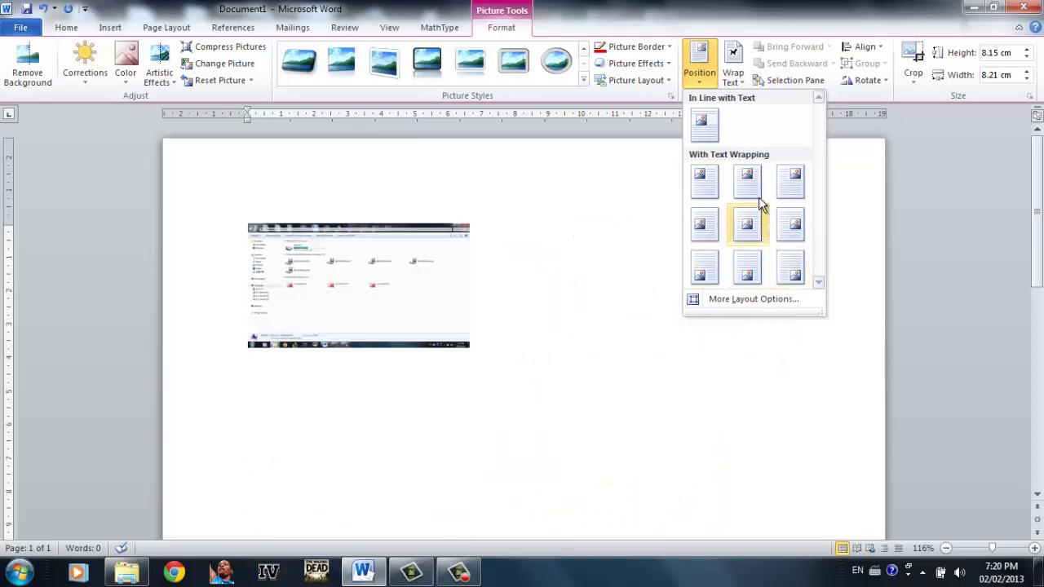
{"action": "left_click", "coordinate": [803, 190]}
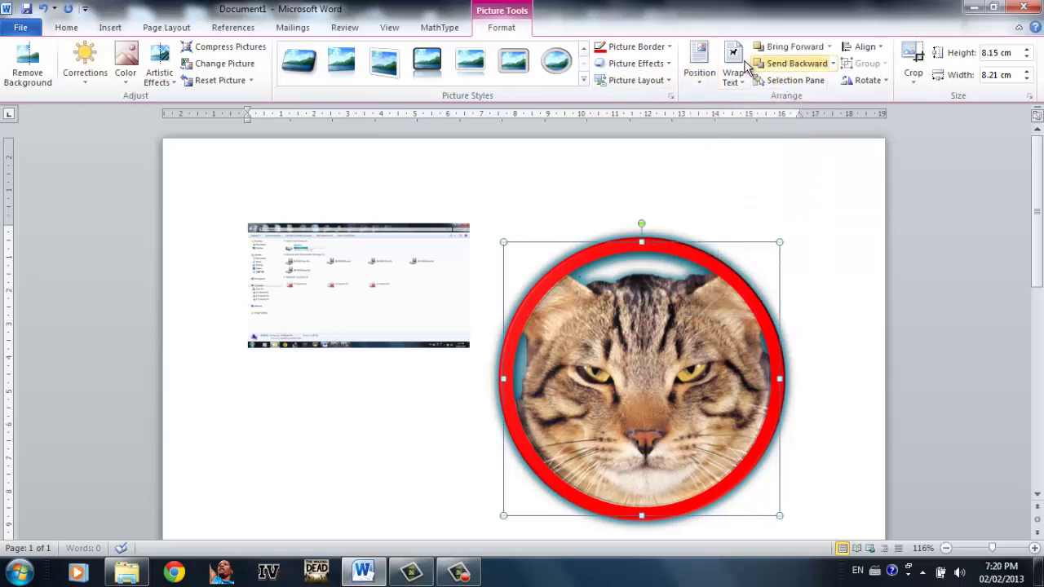
{"action": "scroll", "coordinate": [611, 210], "scroll_direction": "down", "scroll_amount": 1}
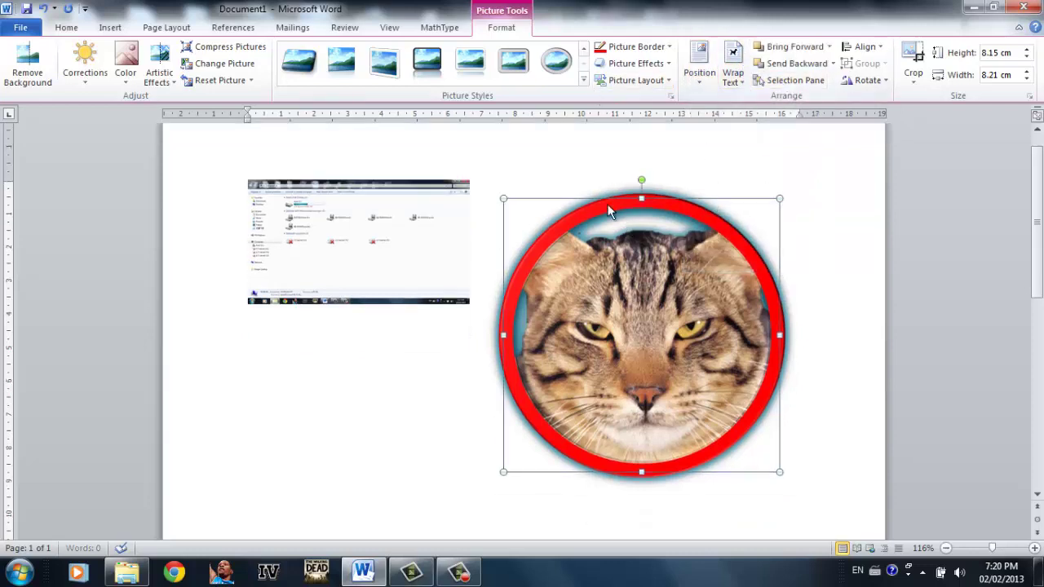
{"action": "left_click", "coordinate": [563, 163]}
{"action": "key", "text": "shift+Left"}
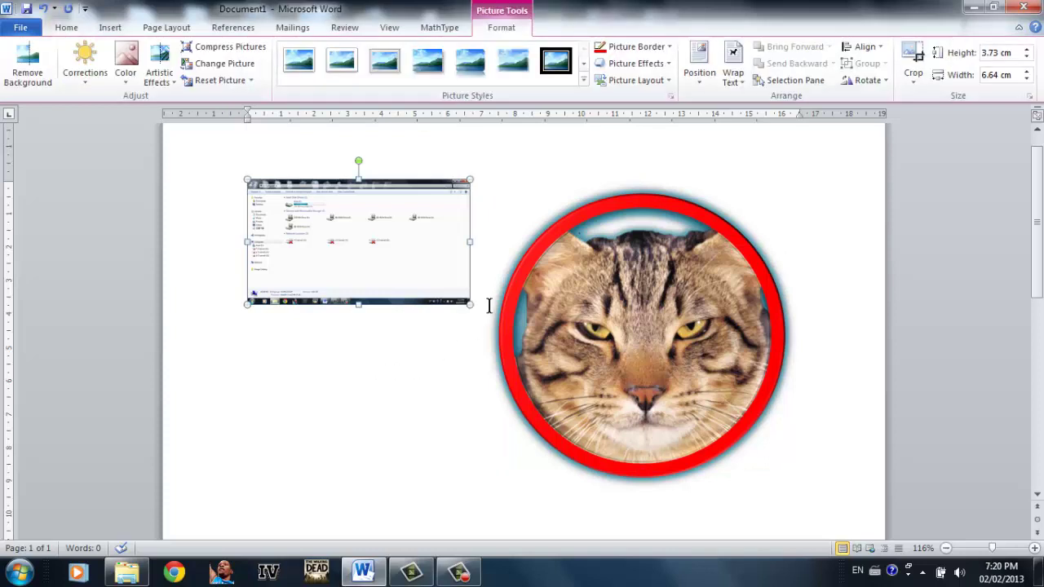
Step: Fill the space under the screenshot with three lines of random placeholder characters beside the cat
{"action": "left_click", "coordinate": [489, 306]}
{"action": "type", "text": "\\zxxxxxxxxxxxxxxxxxxxxxxxxxxxxxxxxxxxxxx"}
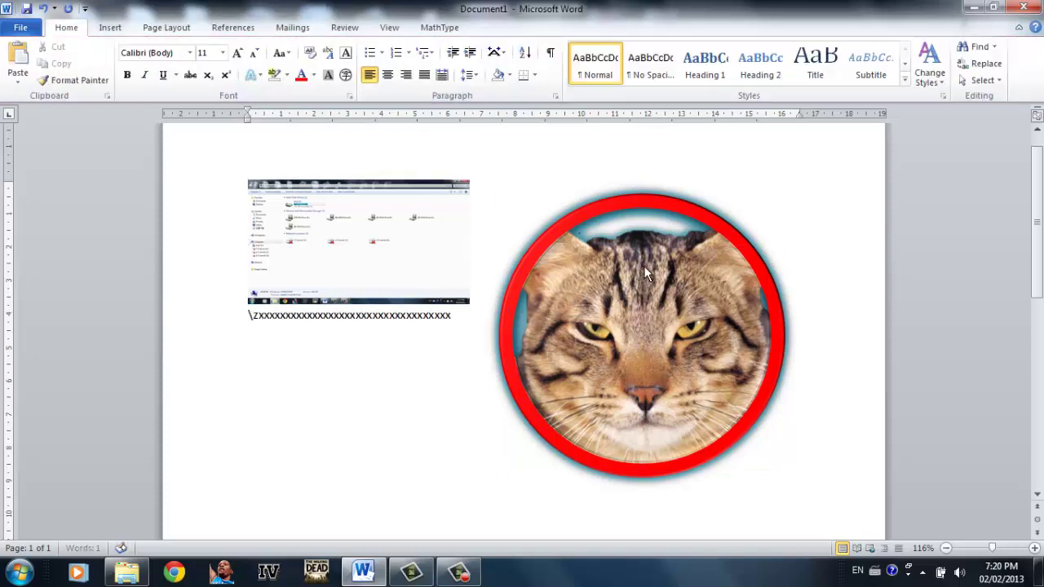
{"action": "type", "text": "xxxxxxxxxxxxxxxxxxxxxxxxxxxxxxxxxxxxxxxxxxxxxxxxxxxxxxxxxxxxxxxxxxxxxxxxxxxxxxx"}
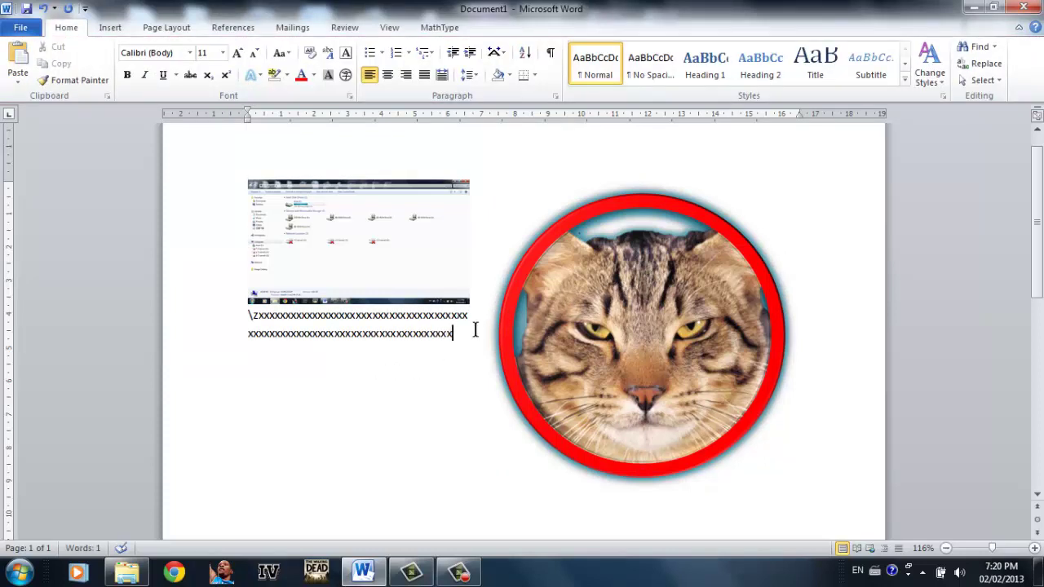
{"action": "type", "text": "\\vcvs\\dvsd\\vs\\v"}
{"action": "type", "text": "s\\dvv"}
{"action": "type", "text": "\\sdv"}
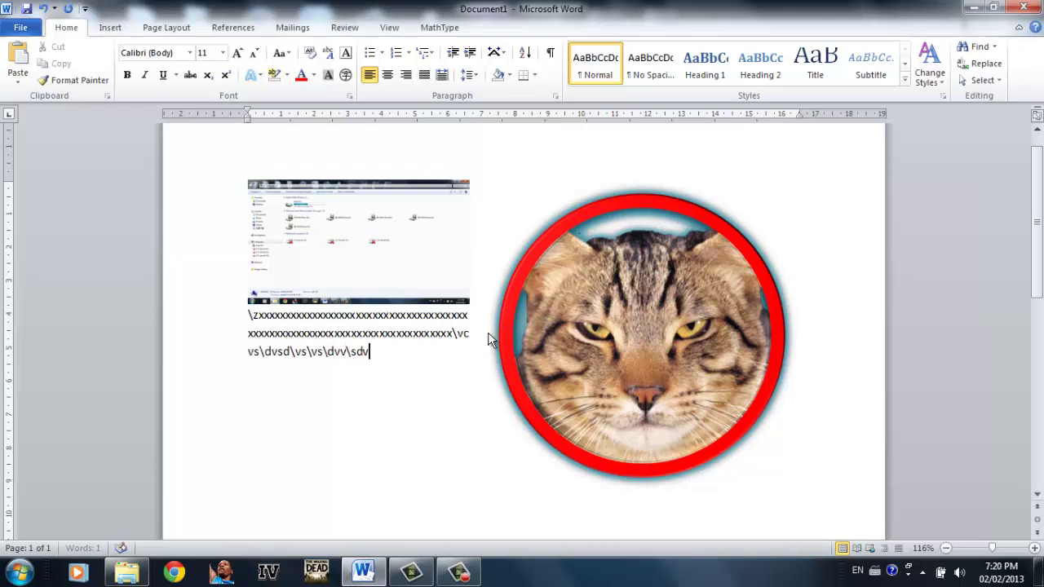
{"action": "type", "text": "ds\\vvvvvv"}
{"action": "left_click", "coordinate": [652, 287]}
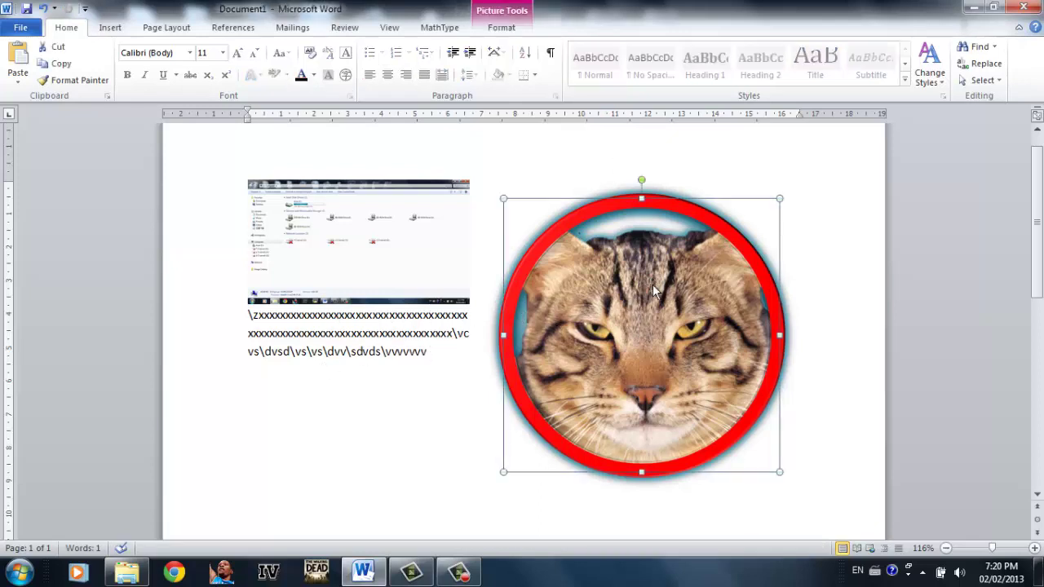
Step: Set Behind Text wrapping first for the cat picture, then for the screenshot
{"action": "left_click", "coordinate": [499, 27]}
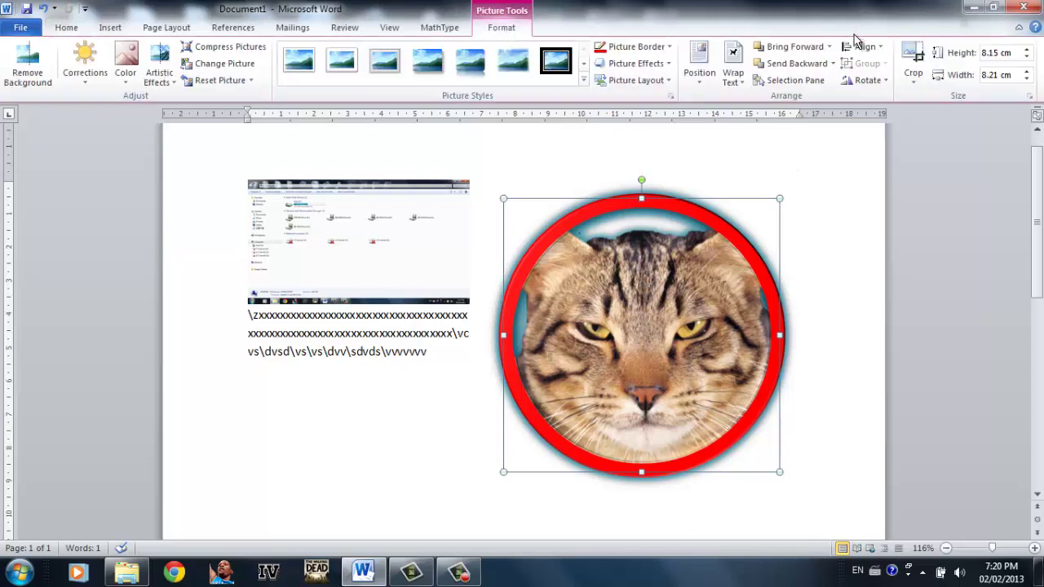
{"action": "left_click", "coordinate": [744, 90]}
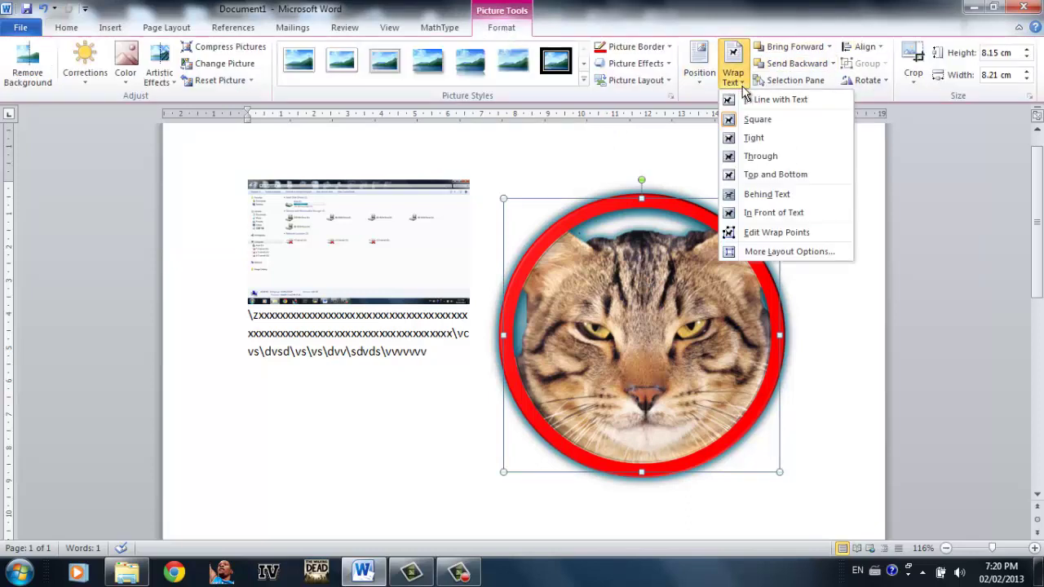
{"action": "left_click", "coordinate": [793, 196]}
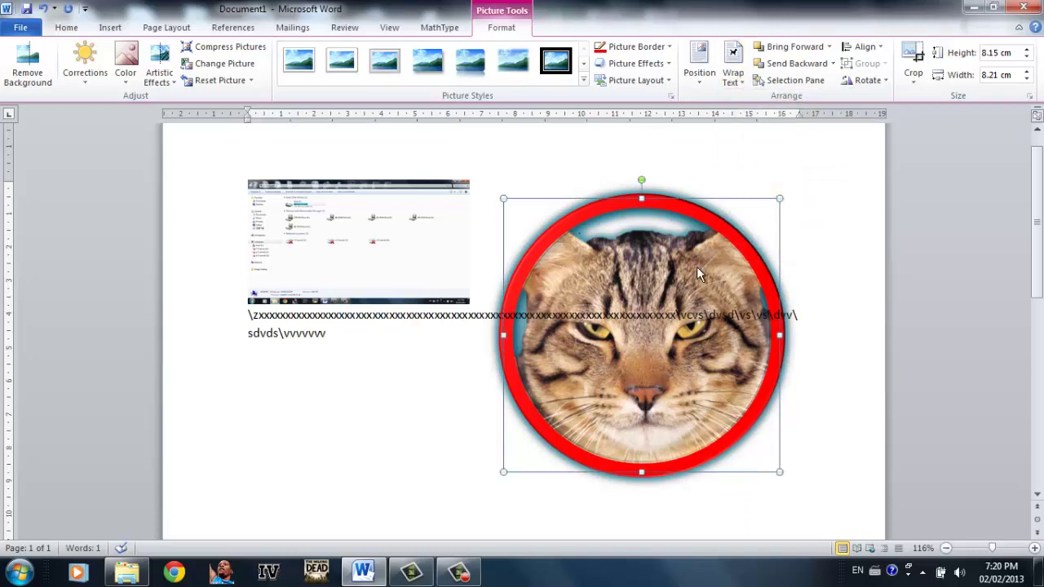
{"action": "left_click", "coordinate": [389, 213]}
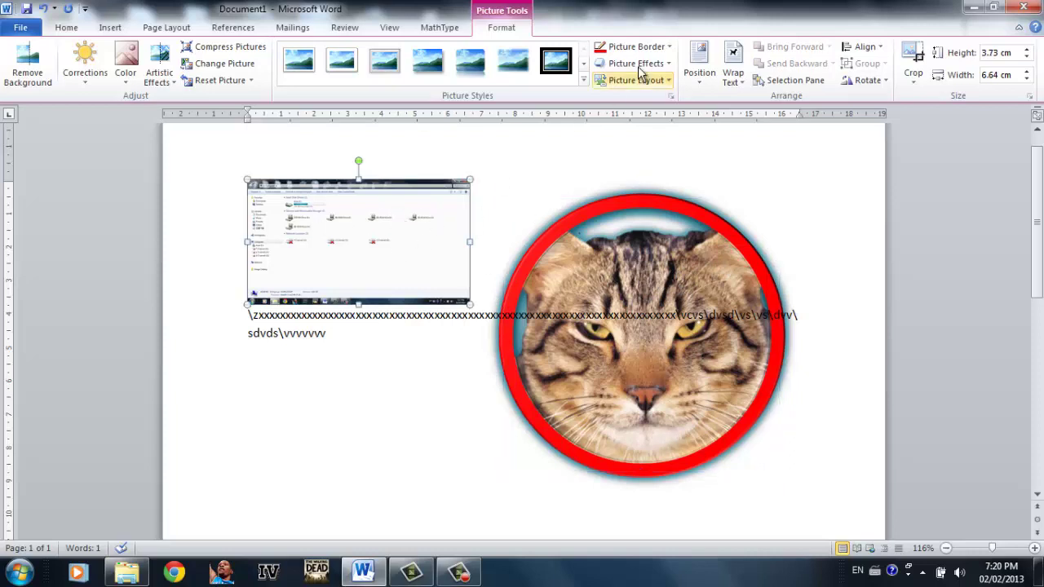
{"action": "left_click", "coordinate": [744, 81]}
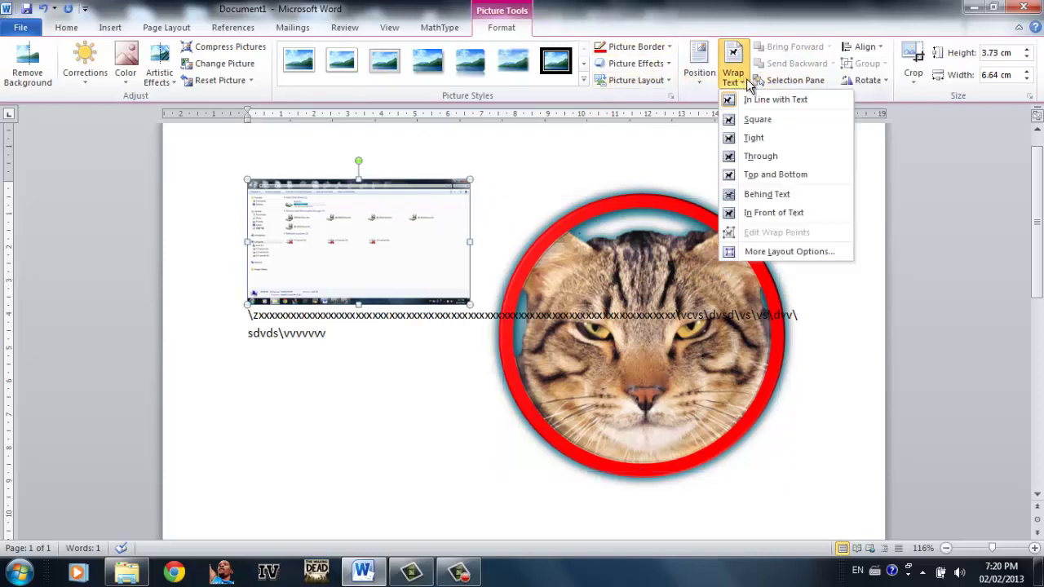
{"action": "left_click", "coordinate": [767, 203]}
Step: Move the cat up-left and the screenshot right so they overlap, with the cat brought forward
{"action": "left_click_drag", "start_coordinate": [694, 285], "coordinate": [559, 238]}
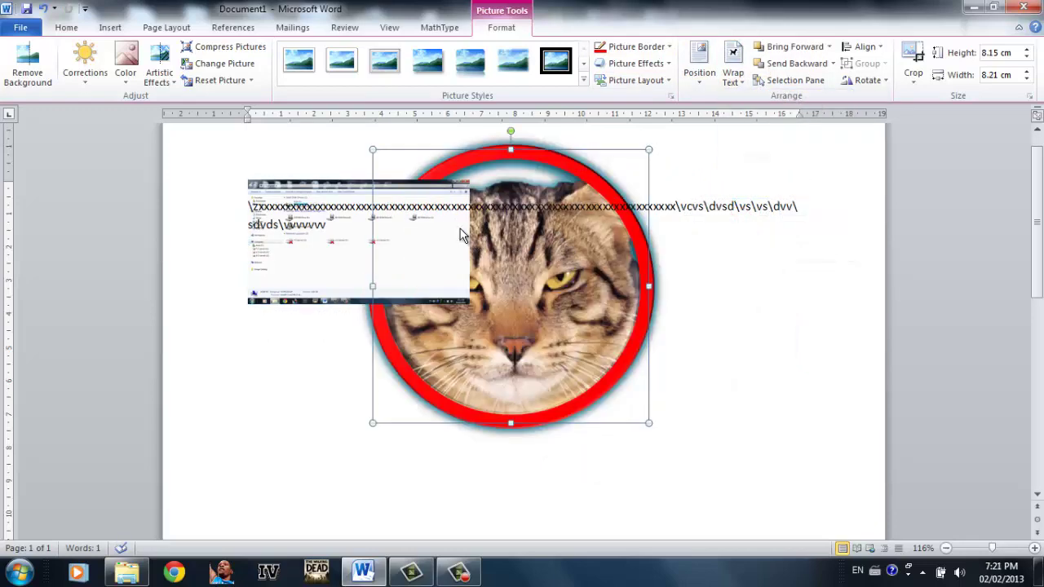
{"action": "left_click_drag", "start_coordinate": [433, 263], "coordinate": [482, 255]}
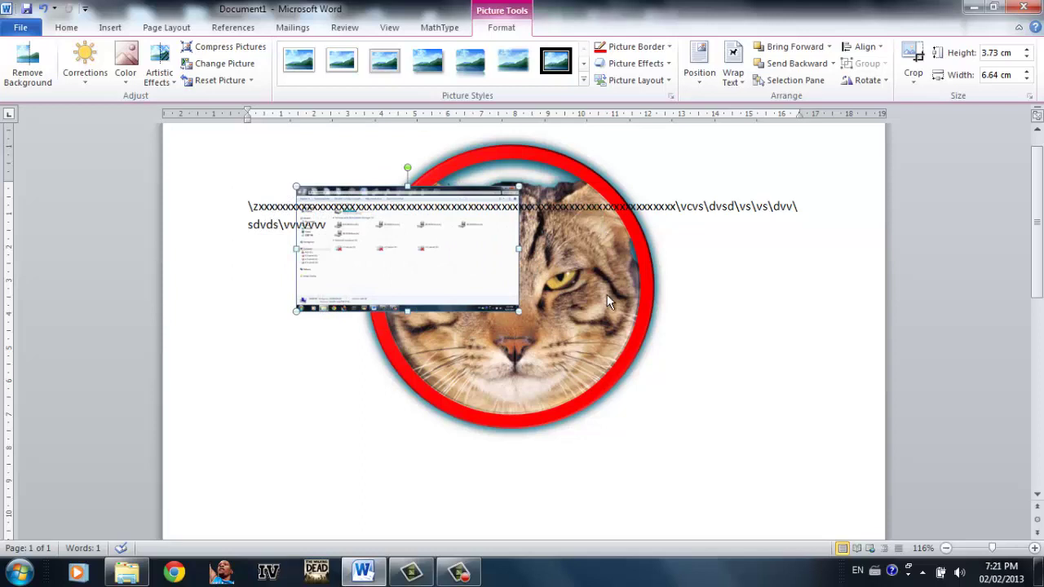
{"action": "left_click", "coordinate": [582, 255]}
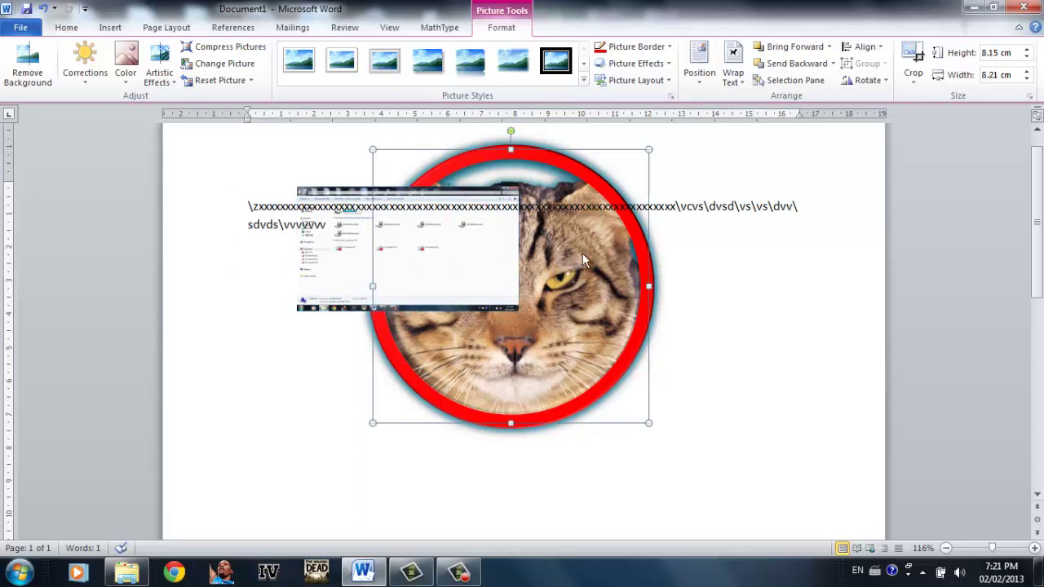
{"action": "left_click", "coordinate": [816, 47]}
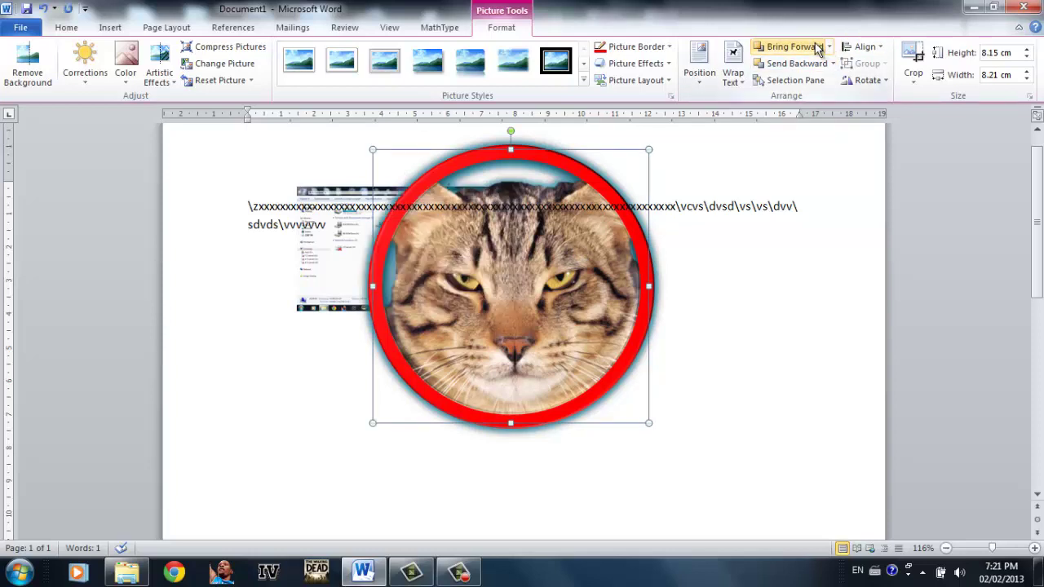
Step: Set the cat picture to In Front of Text wrapping and try Bring Forward on the screenshot
{"action": "left_click", "coordinate": [732, 75]}
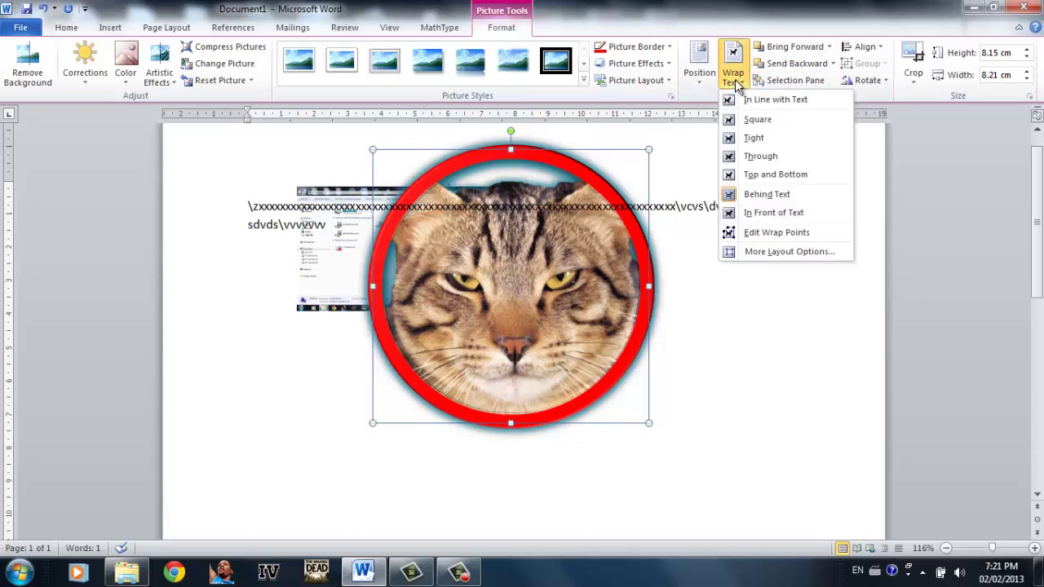
{"action": "left_click", "coordinate": [796, 214]}
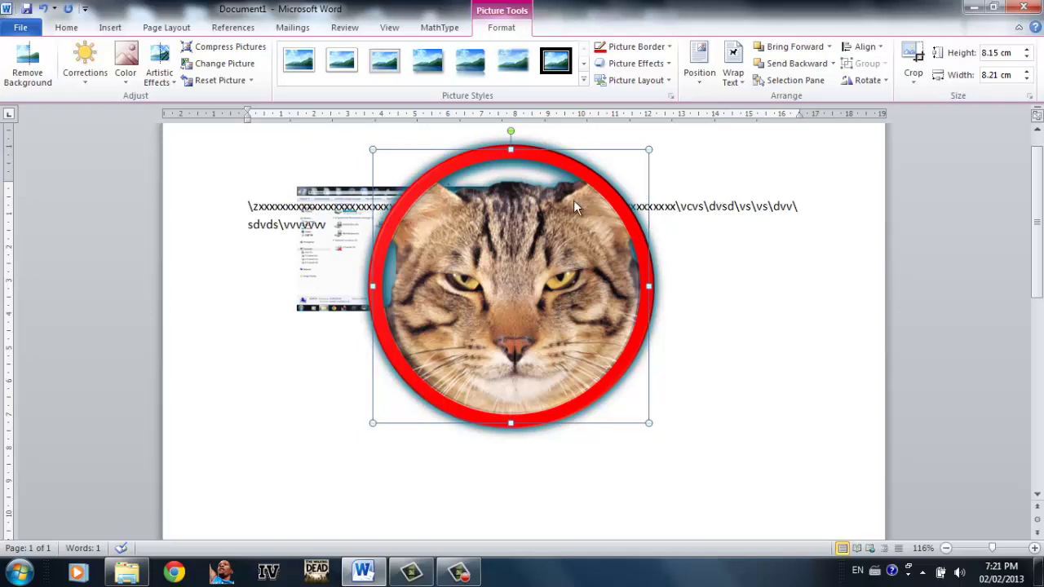
{"action": "left_click", "coordinate": [363, 268]}
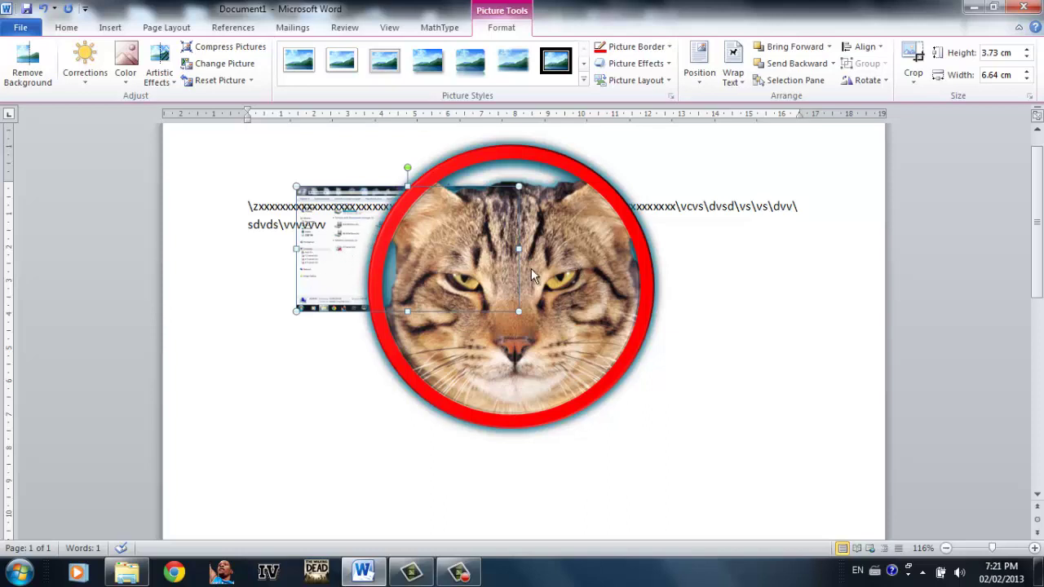
{"action": "left_click", "coordinate": [782, 52]}
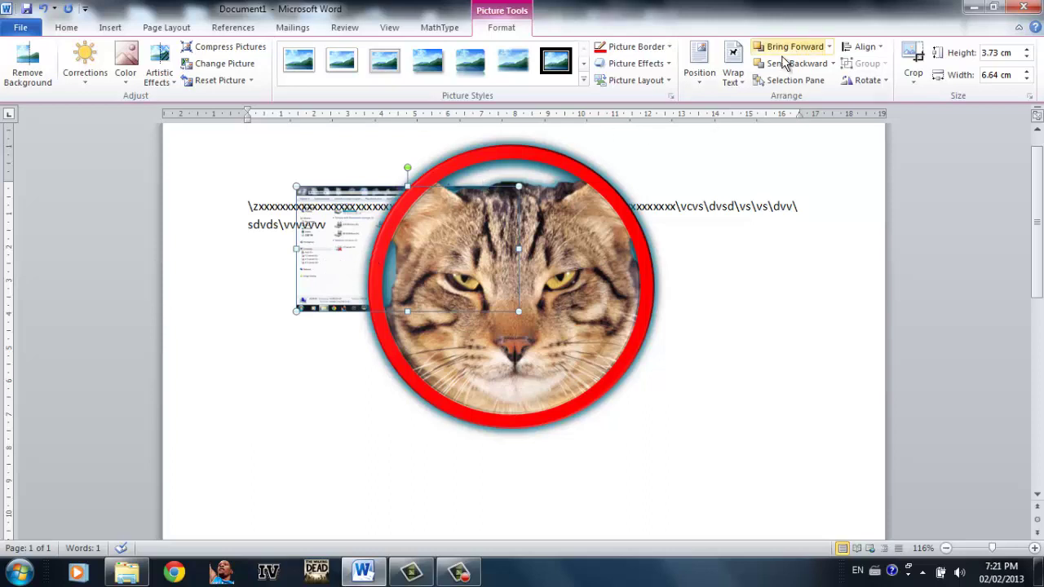
{"action": "left_click", "coordinate": [589, 274]}
Step: Set the screenshot to In Front of Text wrapping so it covers the cat's left half
{"action": "left_click", "coordinate": [738, 79]}
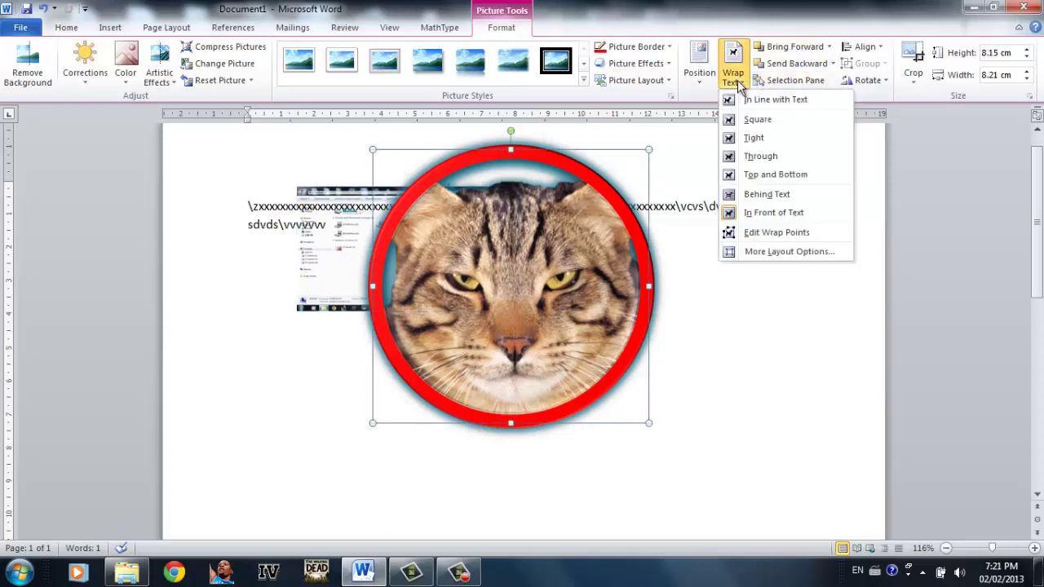
{"action": "left_click", "coordinate": [293, 321]}
{"action": "left_click", "coordinate": [333, 258]}
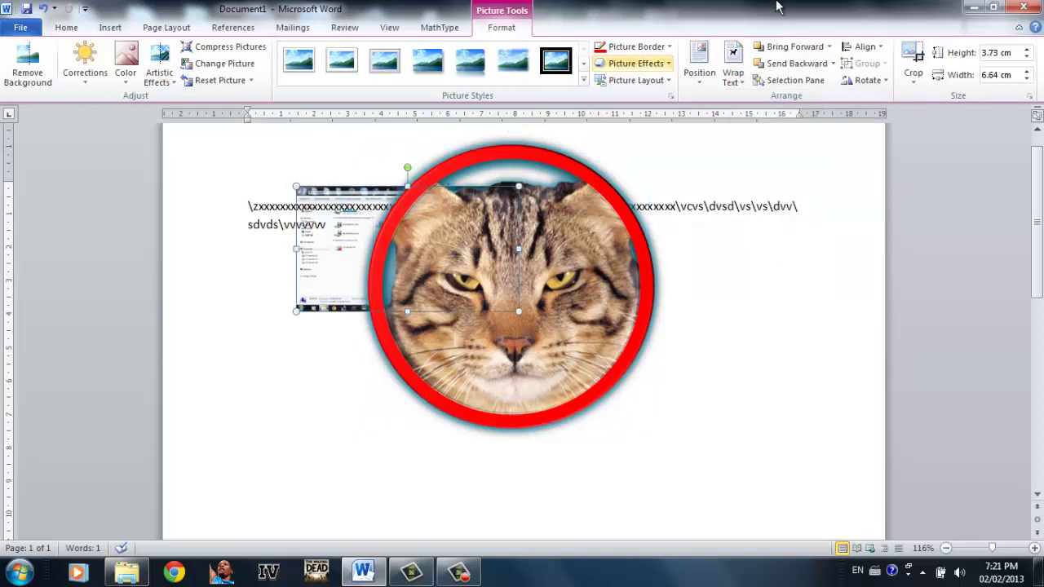
{"action": "left_click", "coordinate": [733, 78]}
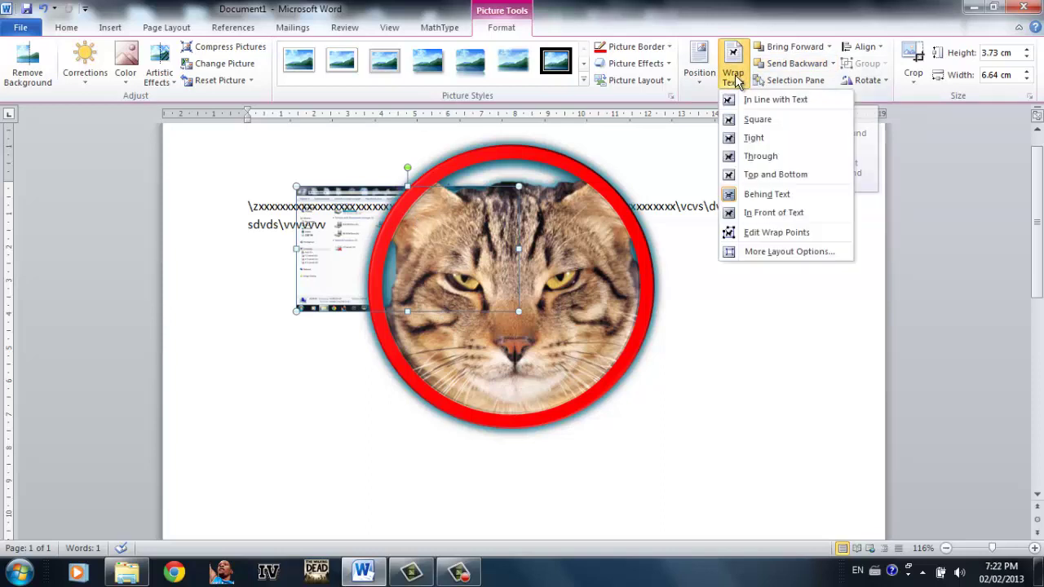
{"action": "left_click", "coordinate": [366, 256]}
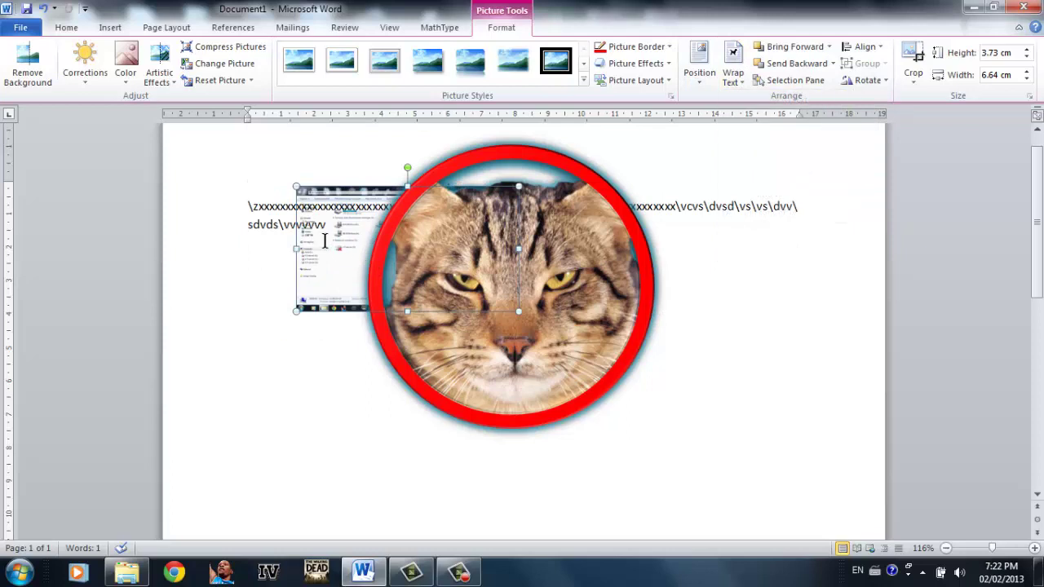
{"action": "left_click", "coordinate": [741, 74]}
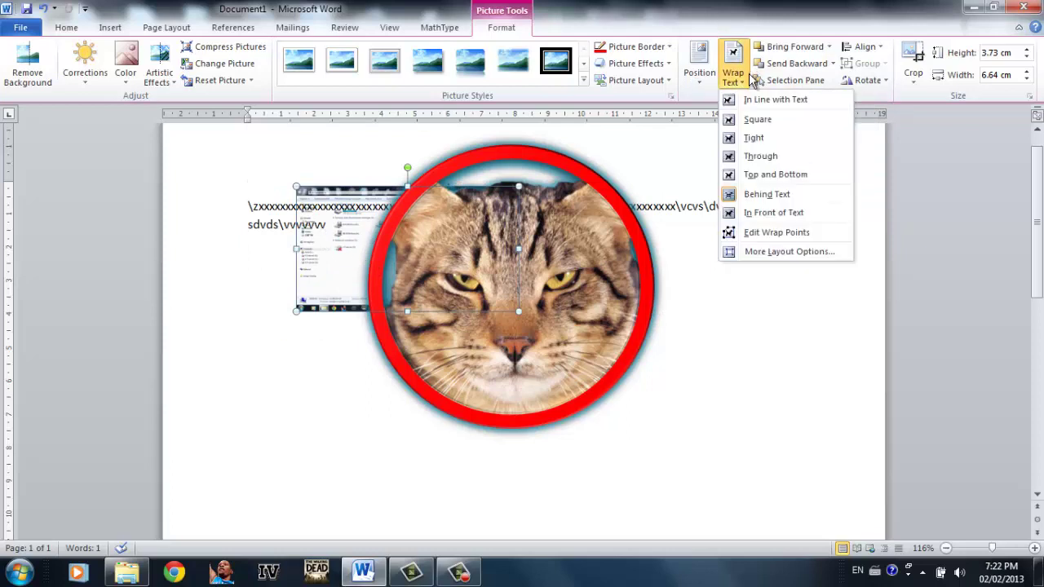
{"action": "left_click", "coordinate": [775, 212]}
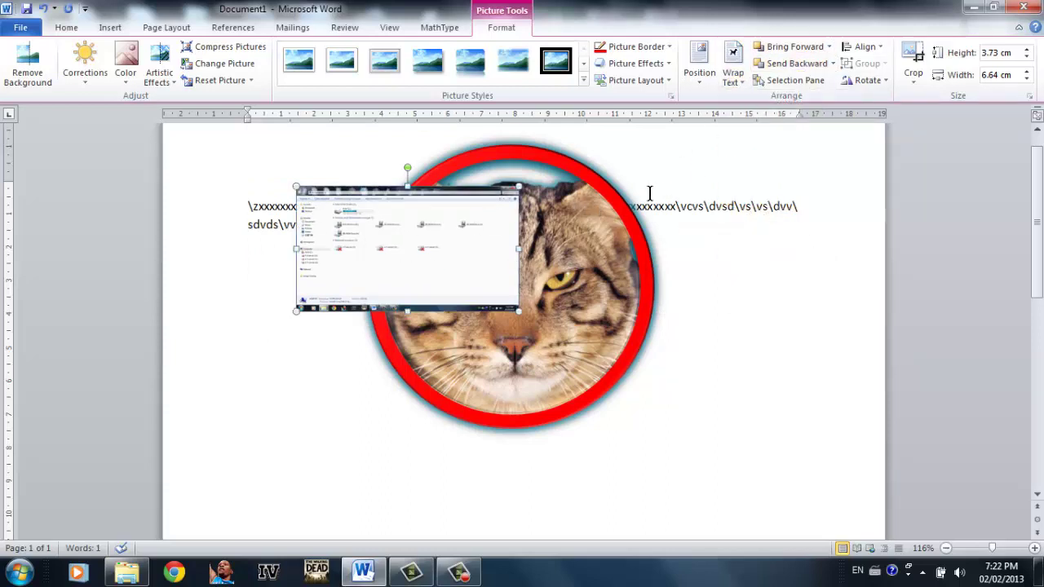
Step: Align the screenshot to the horizontal centre and flip it vertically
{"action": "left_click", "coordinate": [861, 48]}
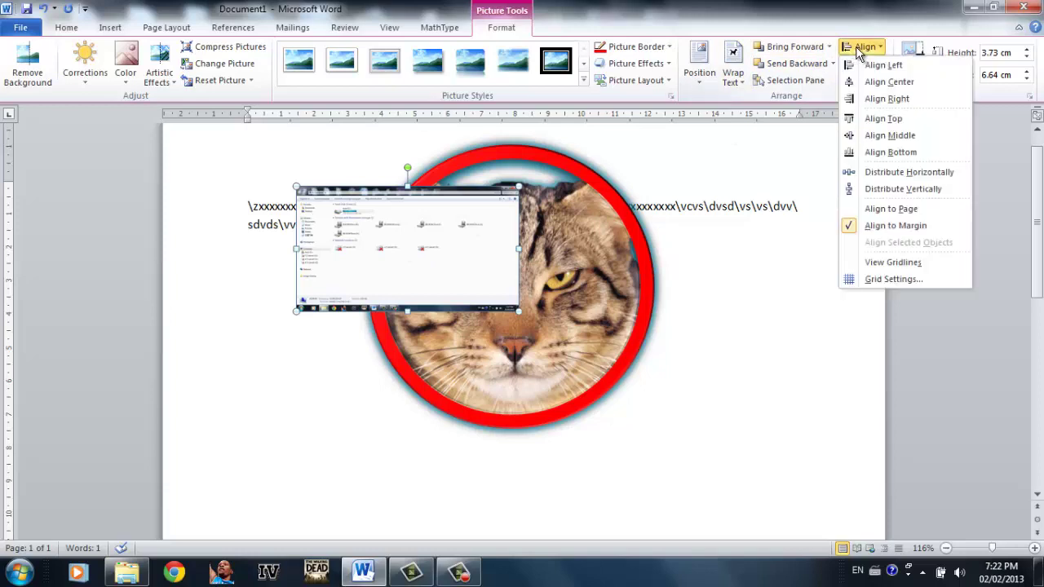
{"action": "left_click", "coordinate": [890, 82]}
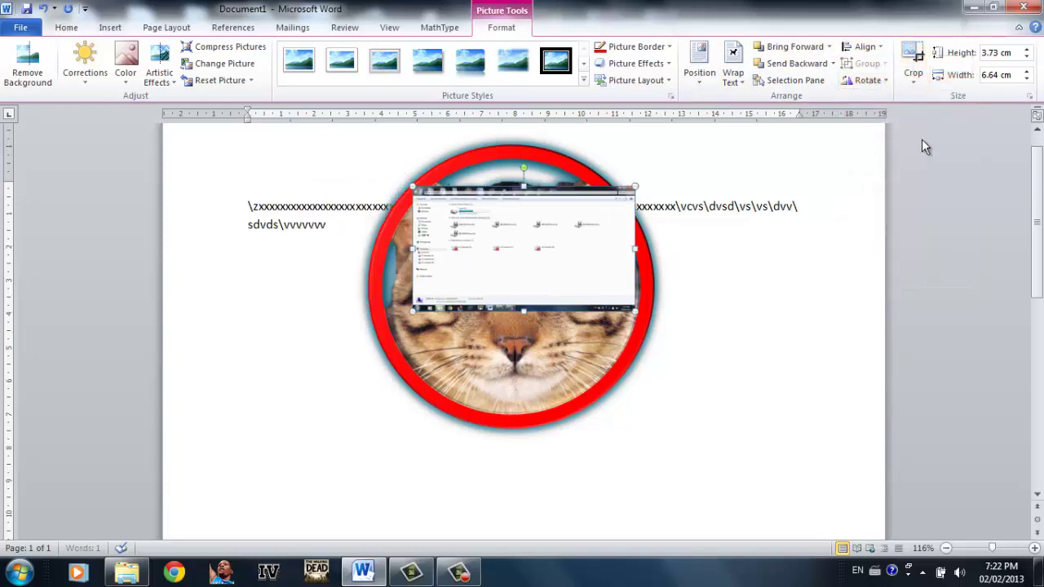
{"action": "left_click", "coordinate": [868, 80]}
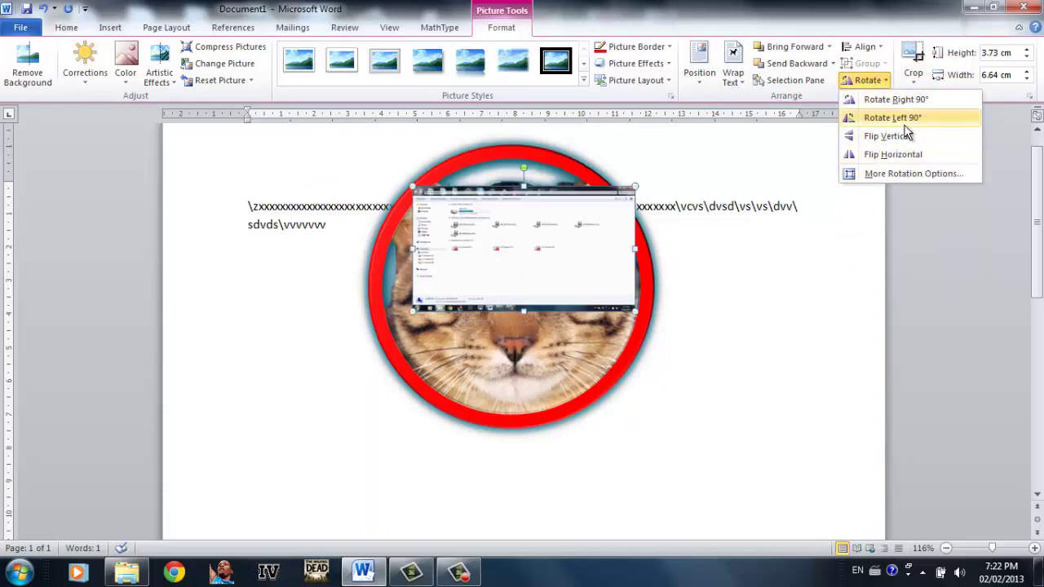
{"action": "left_click", "coordinate": [887, 137]}
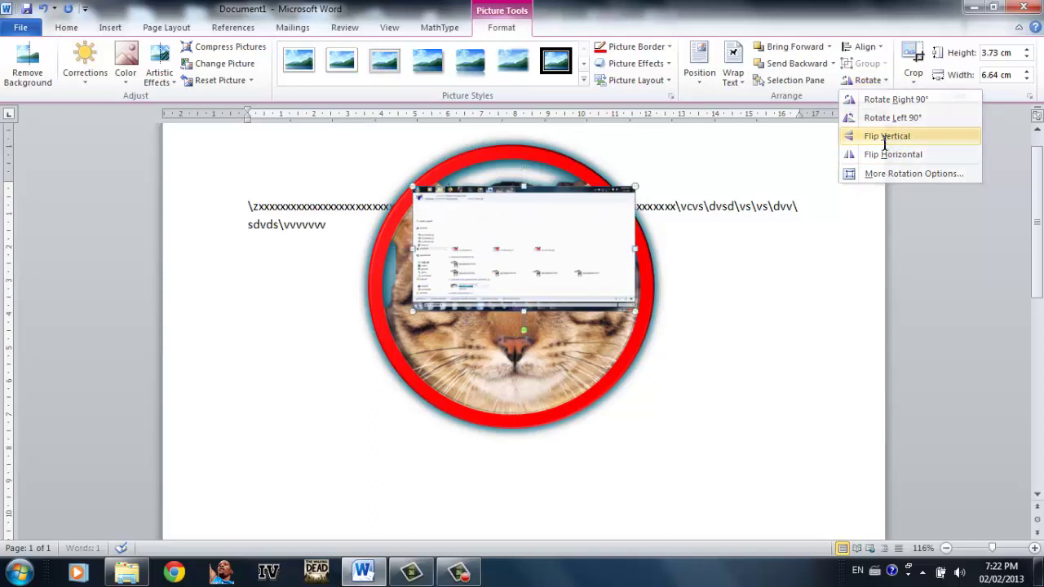
{"action": "left_click", "coordinate": [913, 81]}
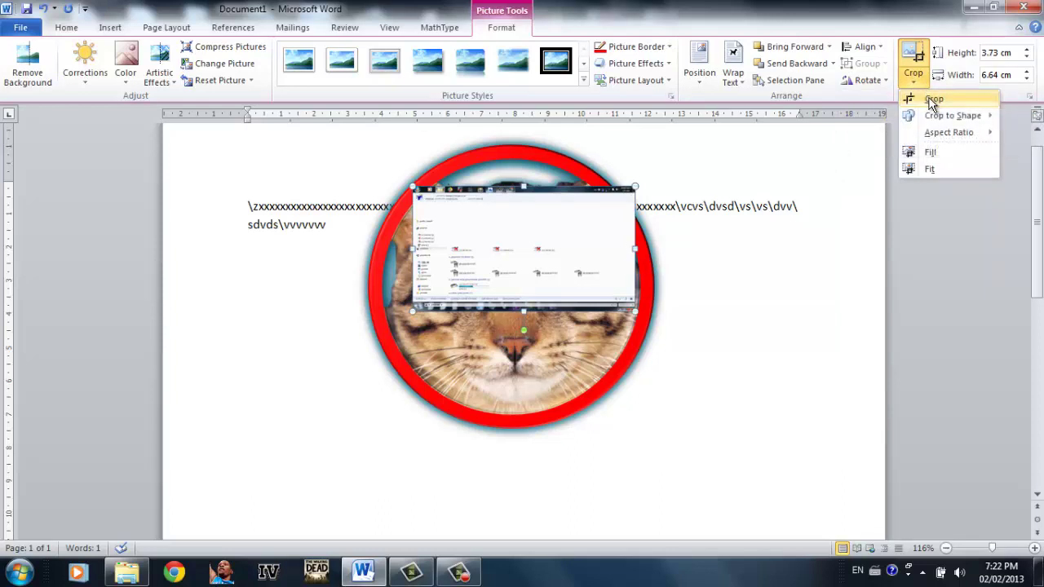
Step: Crop the screenshot's right half away (to 3.34 cm wide) and move it right of the cat
{"action": "left_click", "coordinate": [932, 98]}
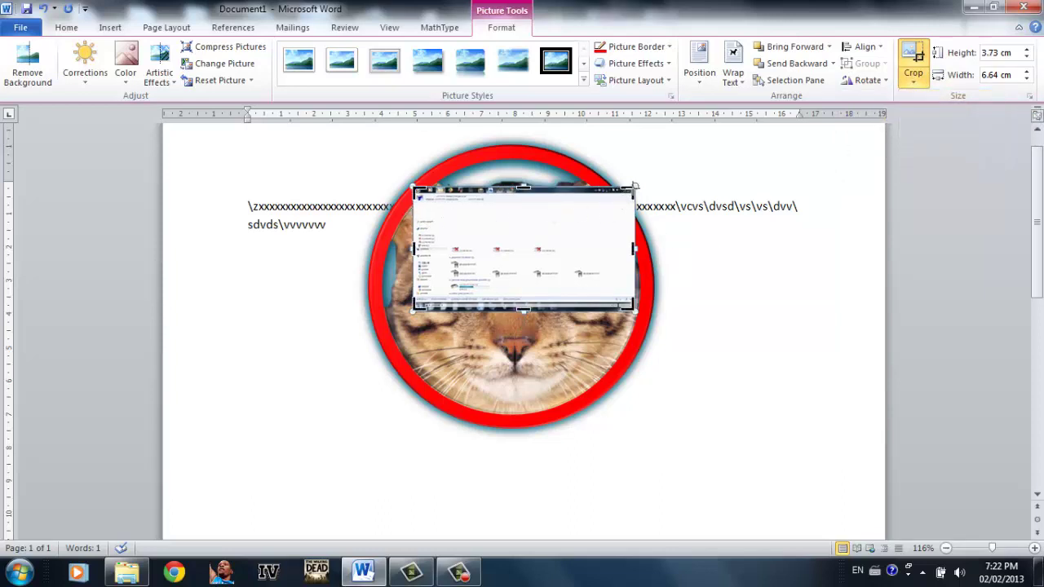
{"action": "left_click_drag", "start_coordinate": [635, 186], "coordinate": [524, 188]}
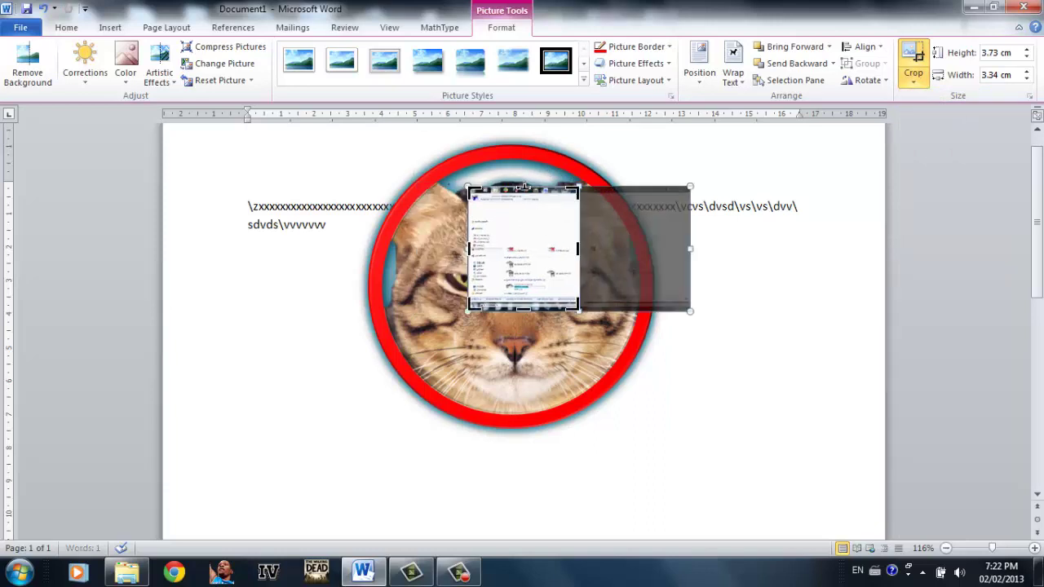
{"action": "left_click", "coordinate": [671, 200]}
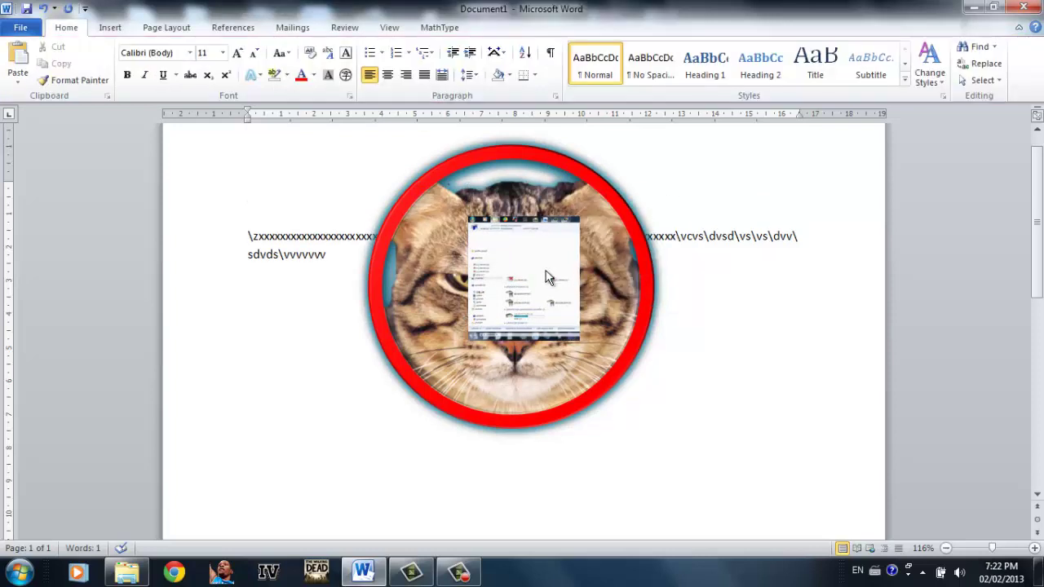
{"action": "left_click_drag", "start_coordinate": [514, 298], "coordinate": [721, 347]}
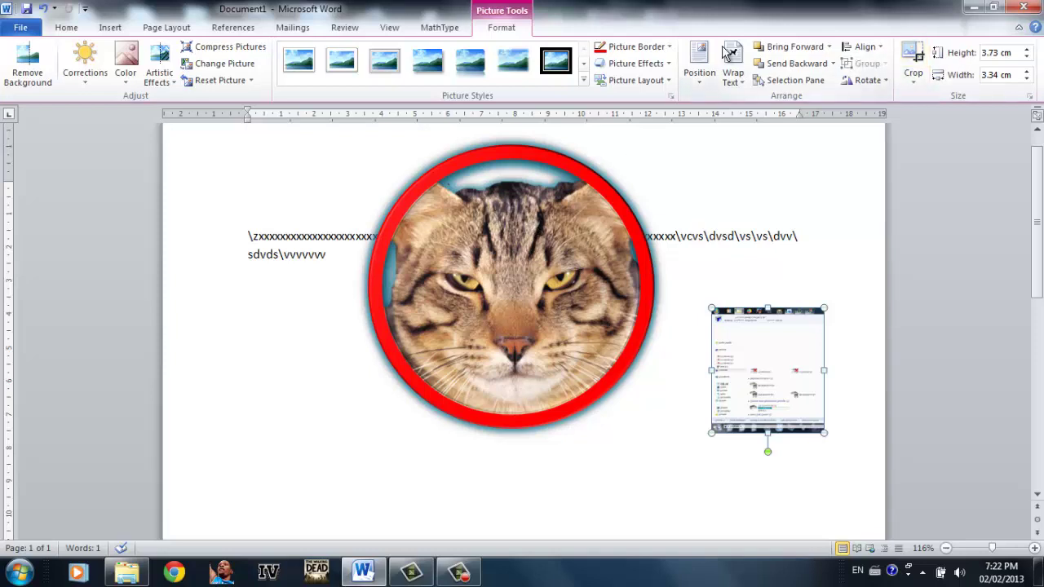
Step: Crop the screenshot to the Isosceles Triangle shape from Basic Shapes
{"action": "left_click", "coordinate": [915, 84]}
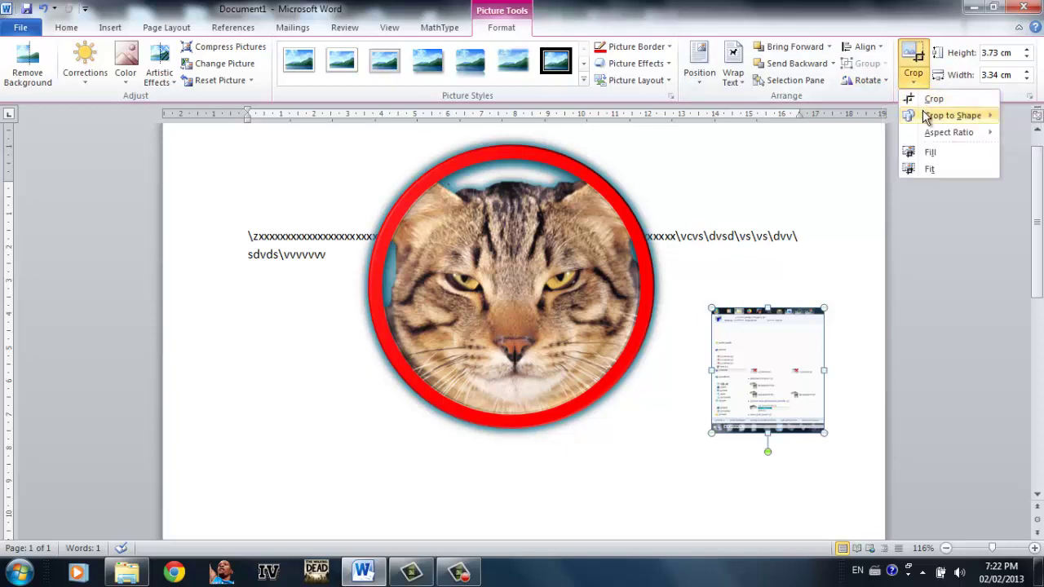
{"action": "mouse_move", "coordinate": [928, 116]}
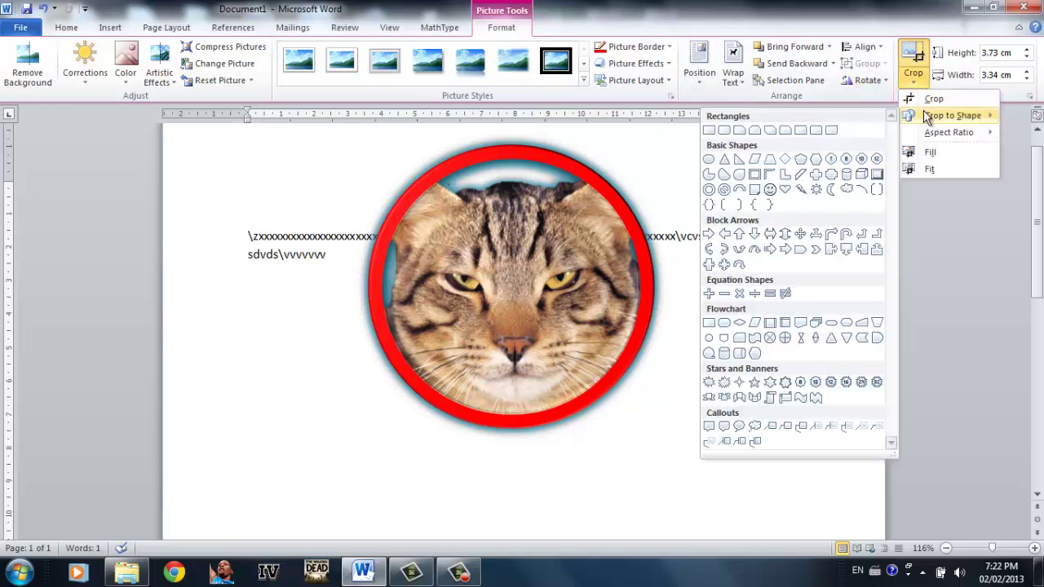
{"action": "left_click", "coordinate": [725, 158]}
Step: Nudge the cat picture slightly down-right and crop it to an Isosceles Triangle as well
{"action": "left_click", "coordinate": [491, 188]}
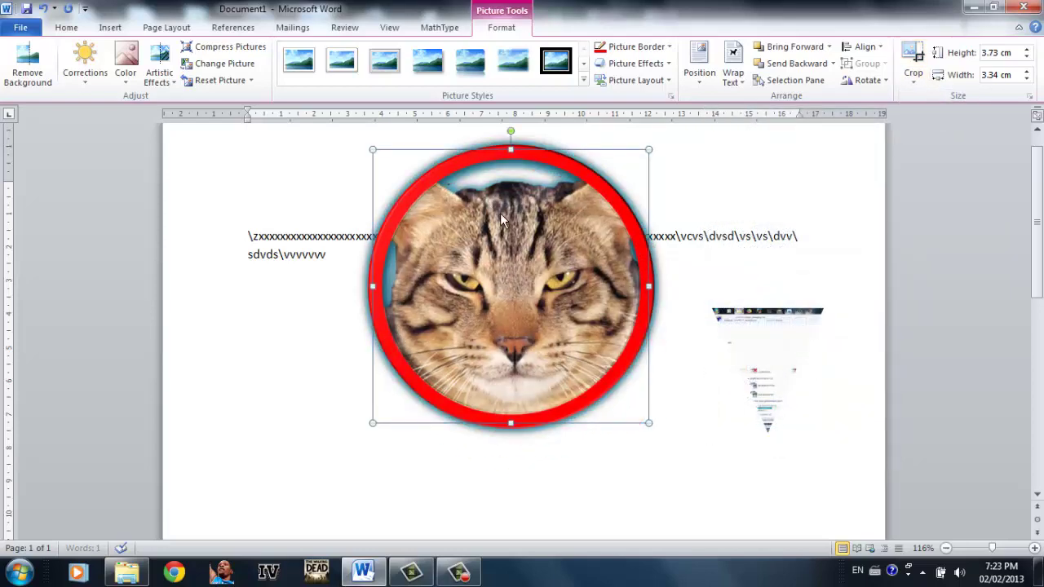
{"action": "left_click_drag", "start_coordinate": [501, 239], "coordinate": [513, 264]}
{"action": "left_click", "coordinate": [913, 73]}
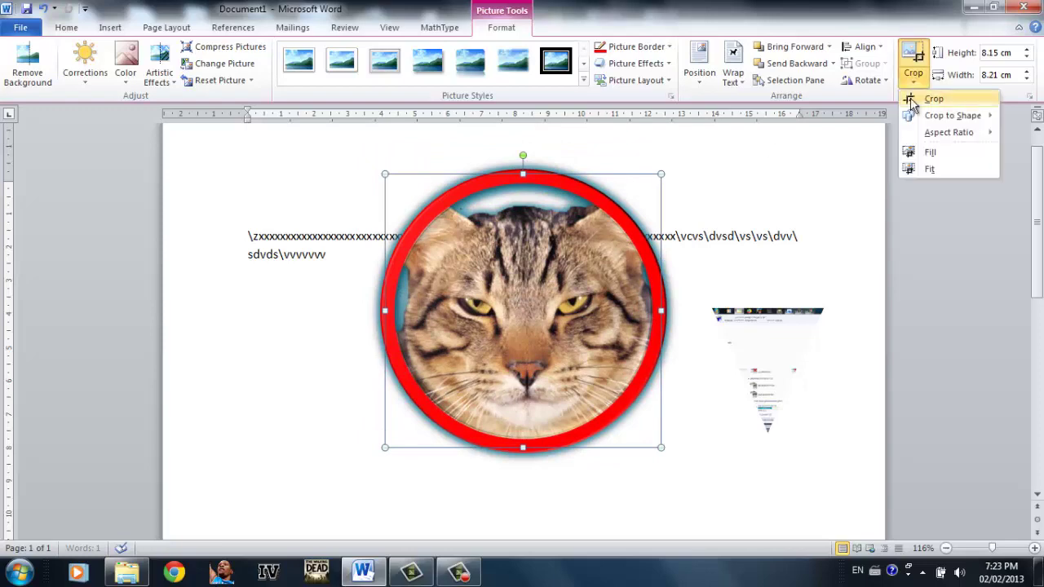
{"action": "mouse_move", "coordinate": [950, 118]}
{"action": "left_click", "coordinate": [724, 158]}
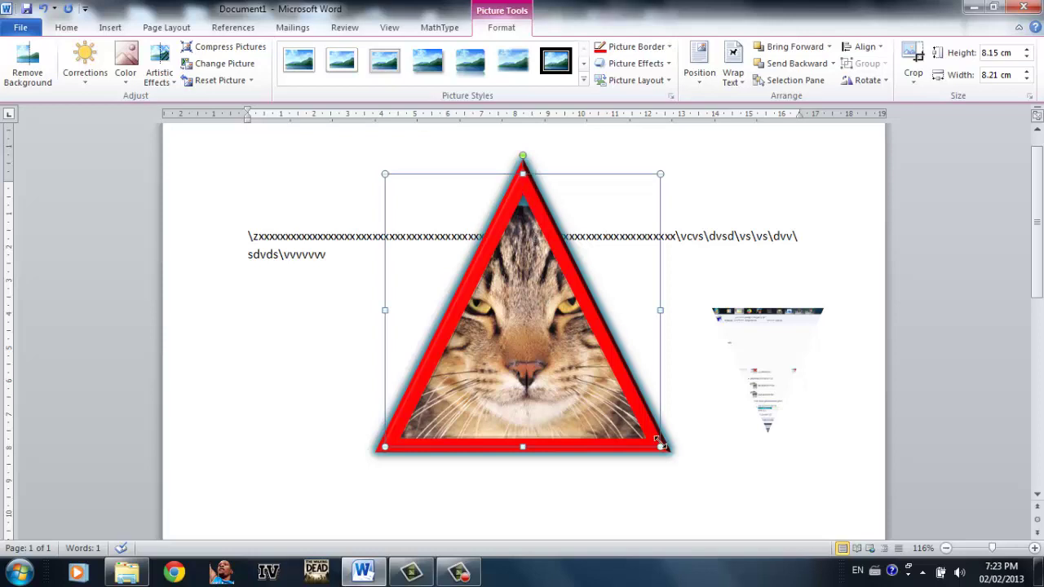
{"action": "mouse_move", "coordinate": [660, 446]}
{"action": "left_mouse_down"}
{"action": "mouse_move", "coordinate": [678, 433]}
{"action": "mouse_move", "coordinate": [661, 444]}
{"action": "left_mouse_up"}
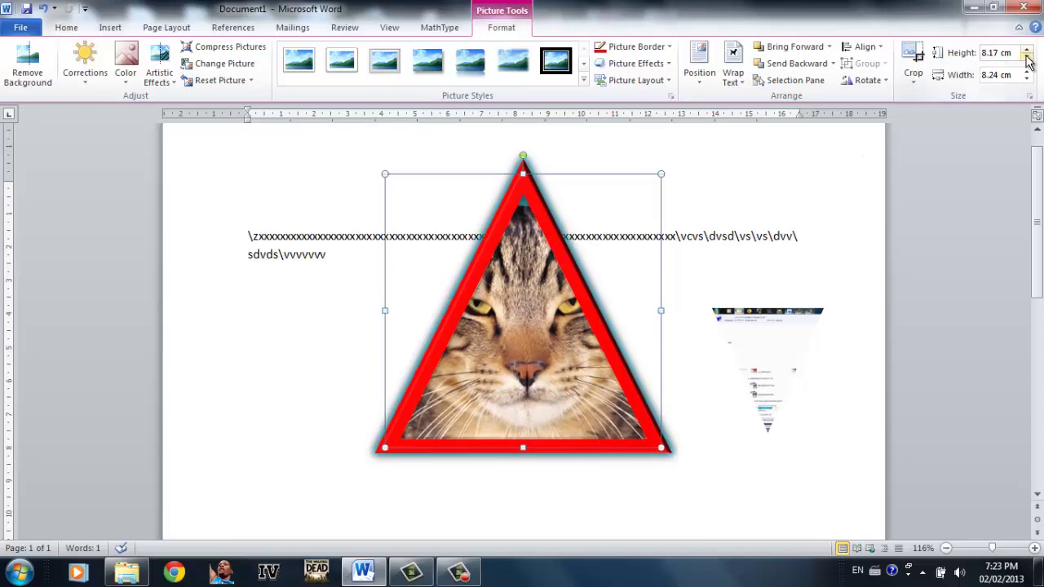
Step: Step the cat triangle's Height down to 6.4 cm, making it 6.45 cm wide
{"action": "left_click", "coordinate": [783, 338]}
{"action": "left_click", "coordinate": [548, 331]}
{"action": "left_click", "coordinate": [1027, 58]}
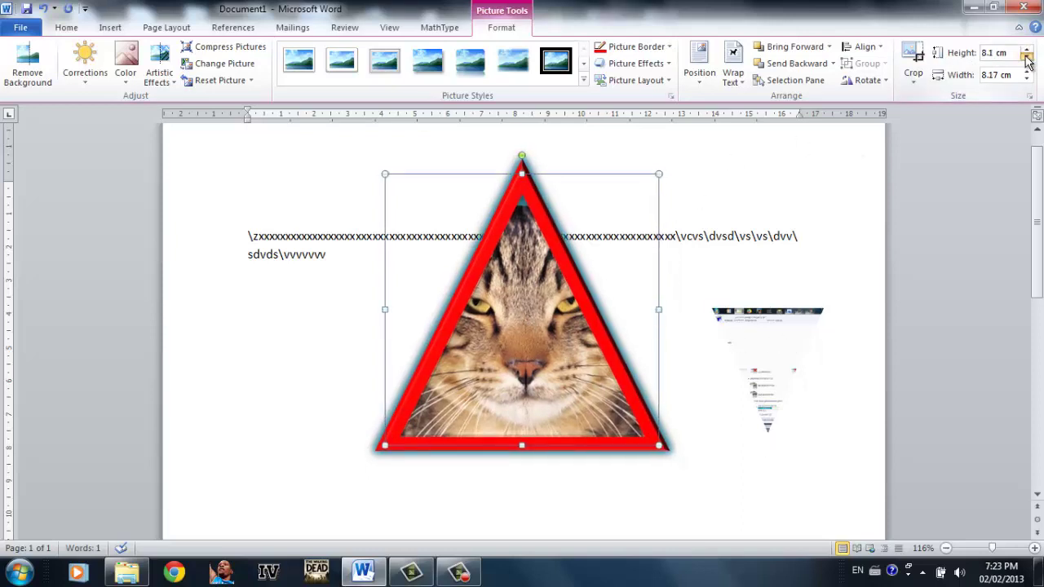
{"action": "left_click", "coordinate": [1027, 58]}
{"action": "left_click", "coordinate": [1027, 58]}
{"action": "left_click", "coordinate": [1027, 58]}
{"action": "left_click", "coordinate": [1028, 57]}
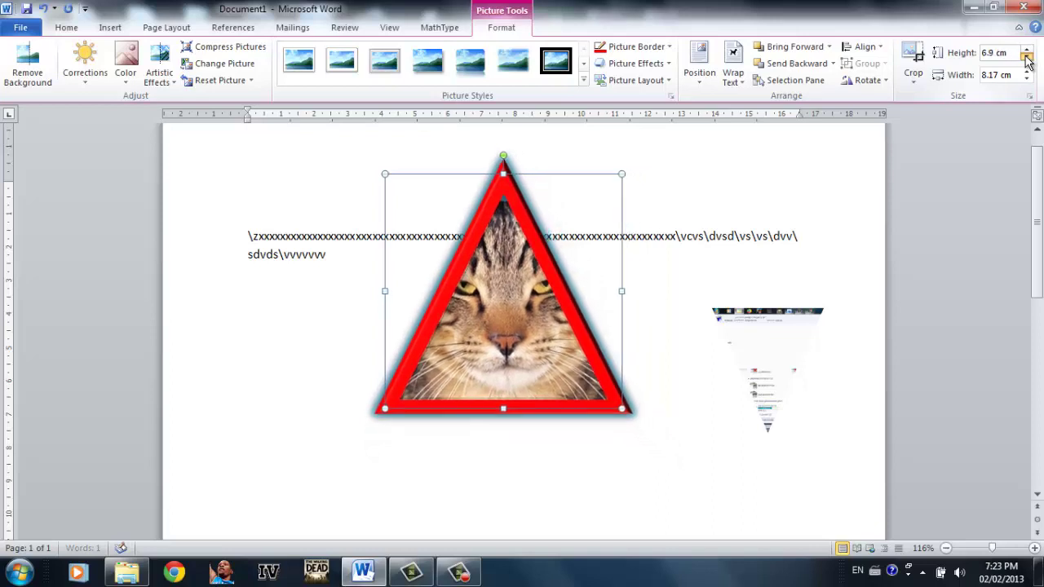
{"action": "left_click", "coordinate": [1027, 58]}
{"action": "left_click", "coordinate": [1028, 58]}
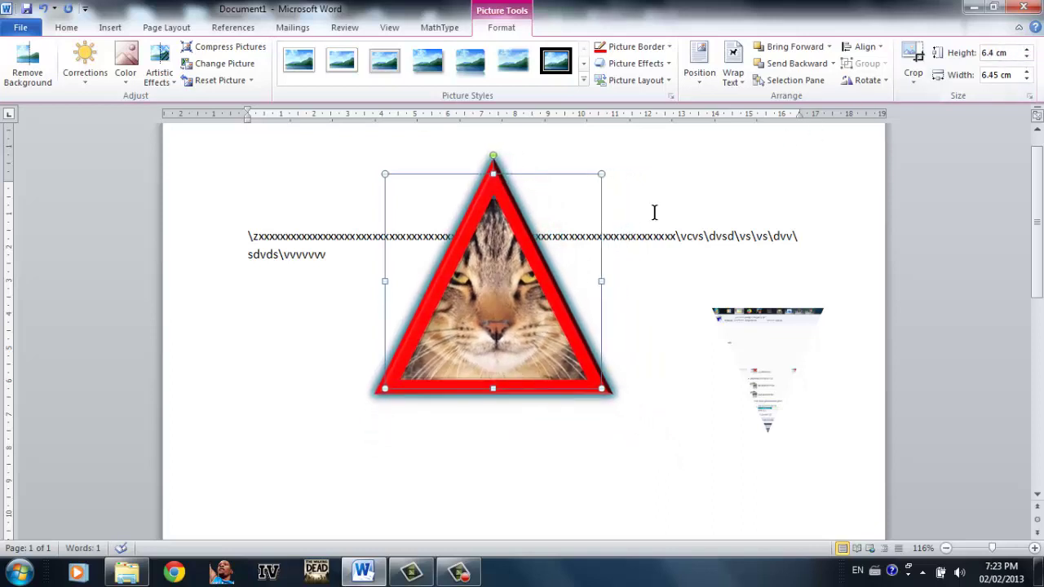